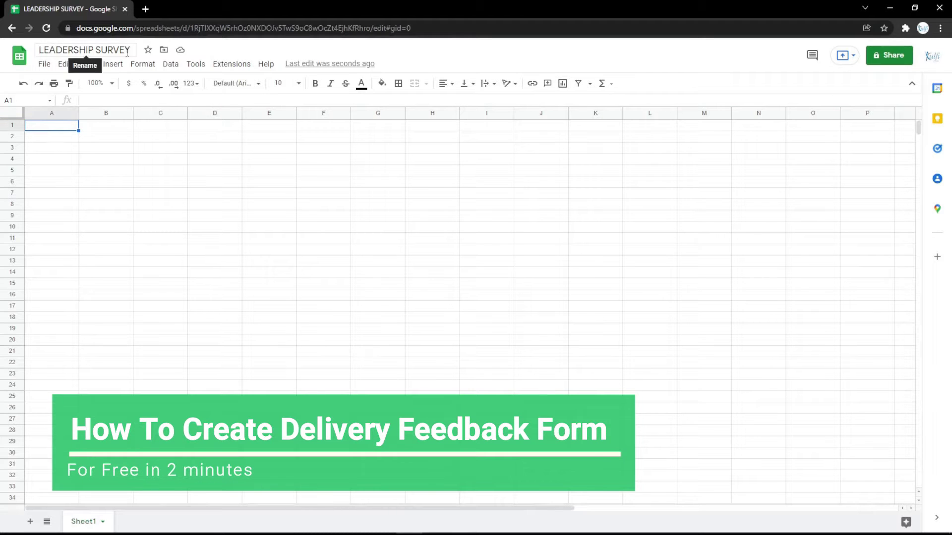
Launch Kulfi Forms' 'Load Form Template' picker from the Extensions menu
click(225, 65)
mouse_move(308, 171)
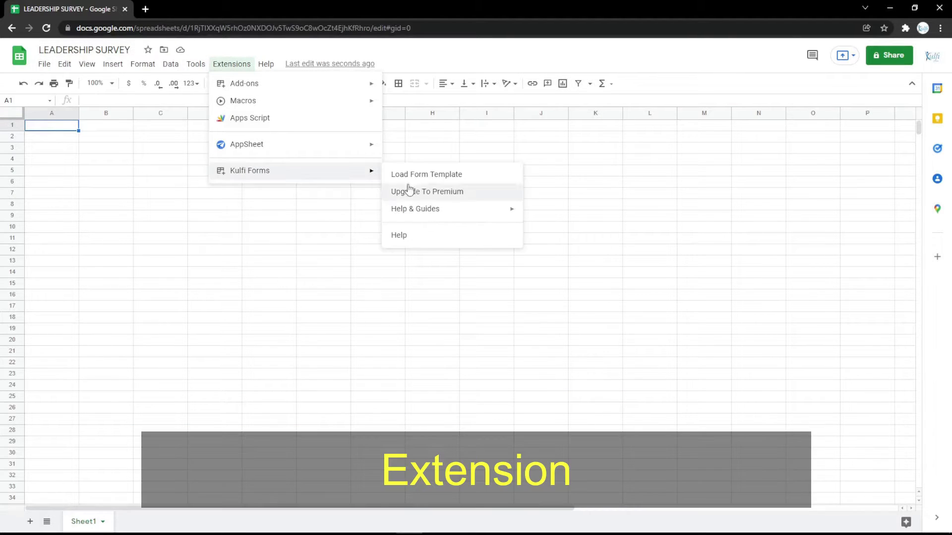
click(420, 180)
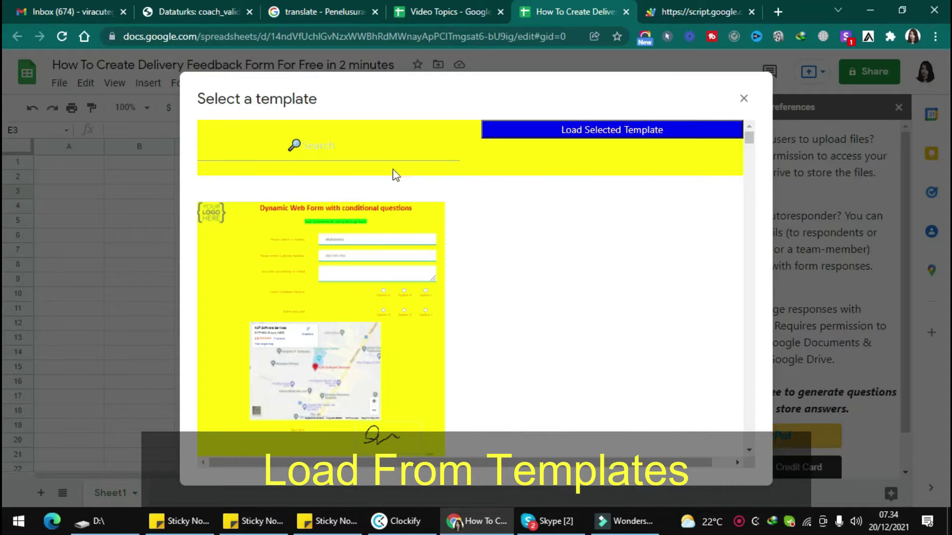
Search templates for 'deli' and load the Delivery Feedback Form template
click(350, 150)
text(deliv)
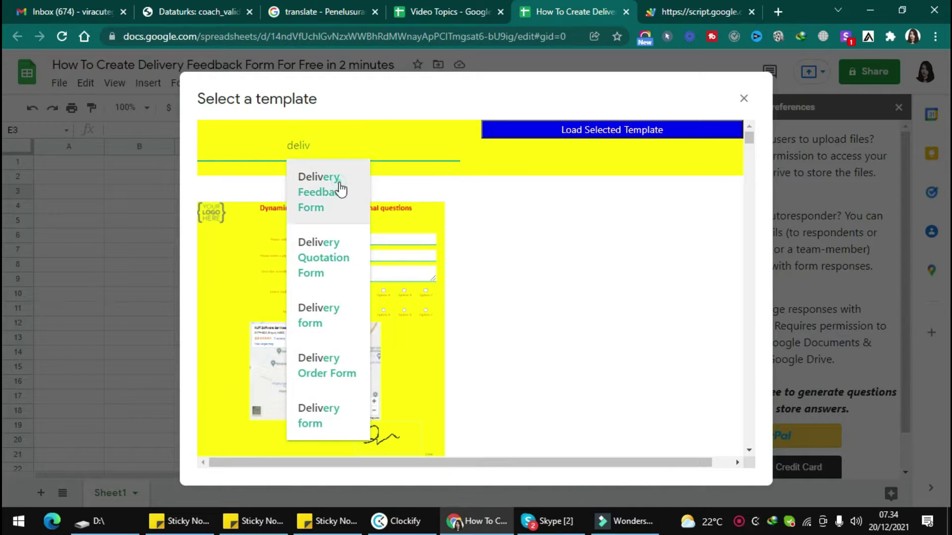
click(339, 183)
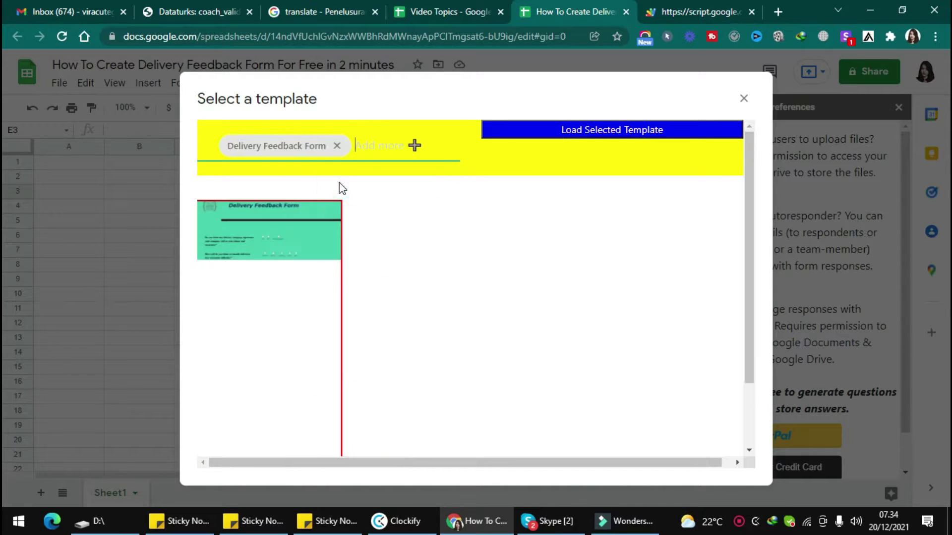
click(641, 137)
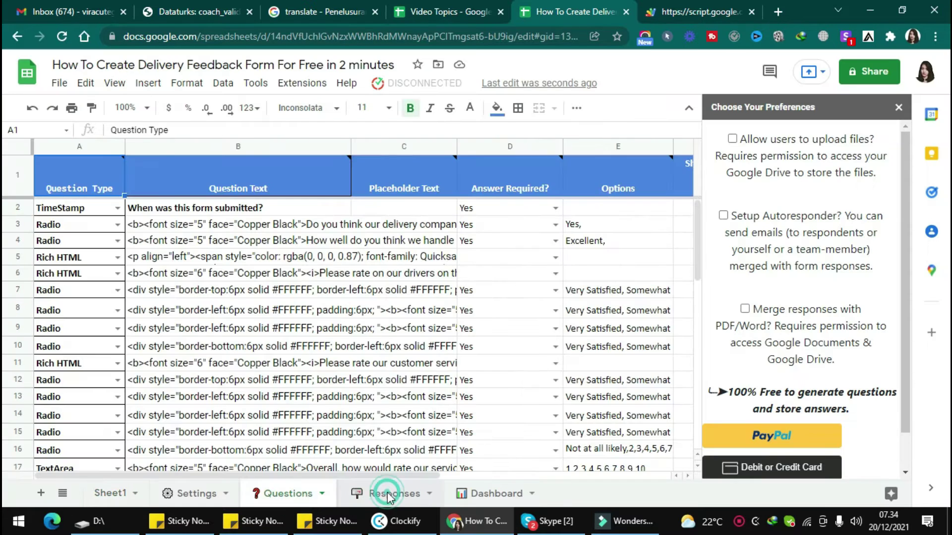
Check the Responses and Dashboard sheets, then request the form link with Kulfi Forms Get Link
click(388, 495)
click(491, 493)
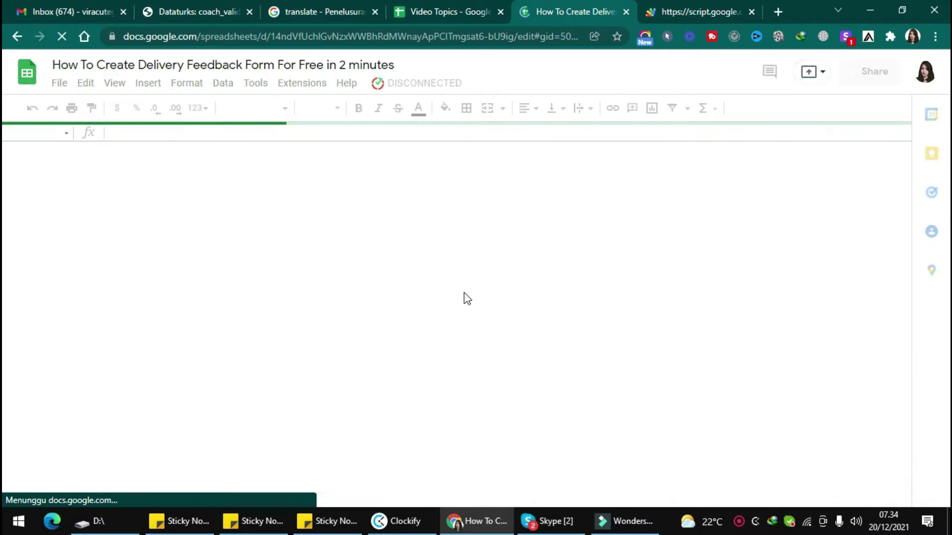
click(395, 86)
click(402, 110)
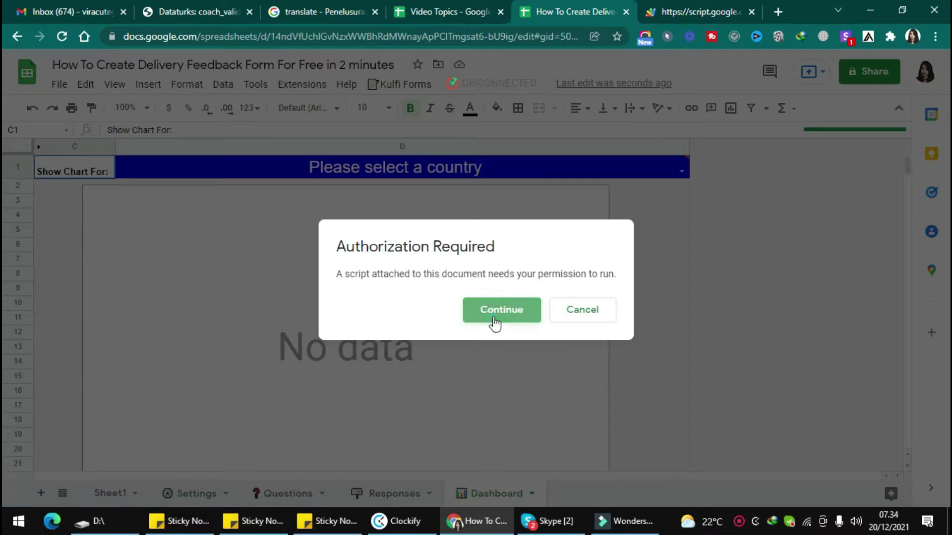
Authorize Kulfi_Forms_ClientScript past the unsafe-app warning and allow its permissions
click(498, 311)
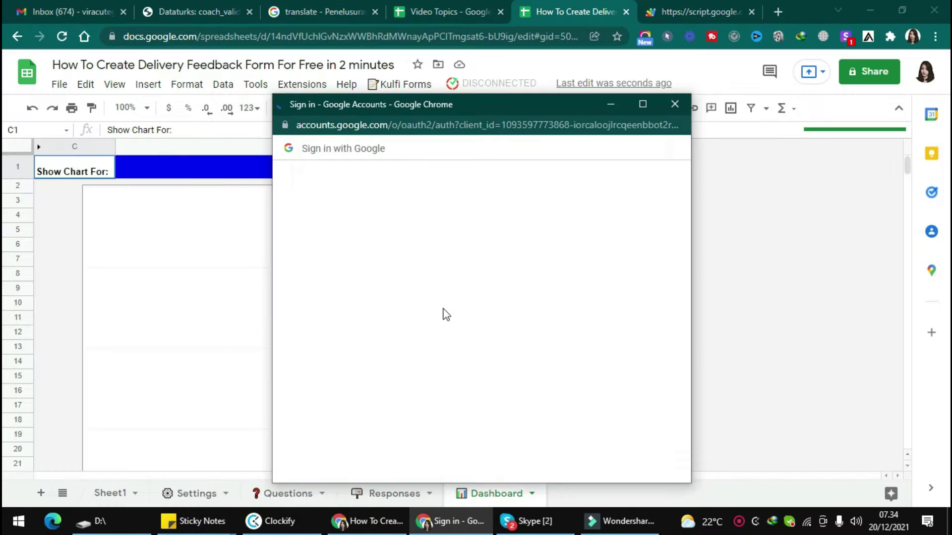
click(497, 296)
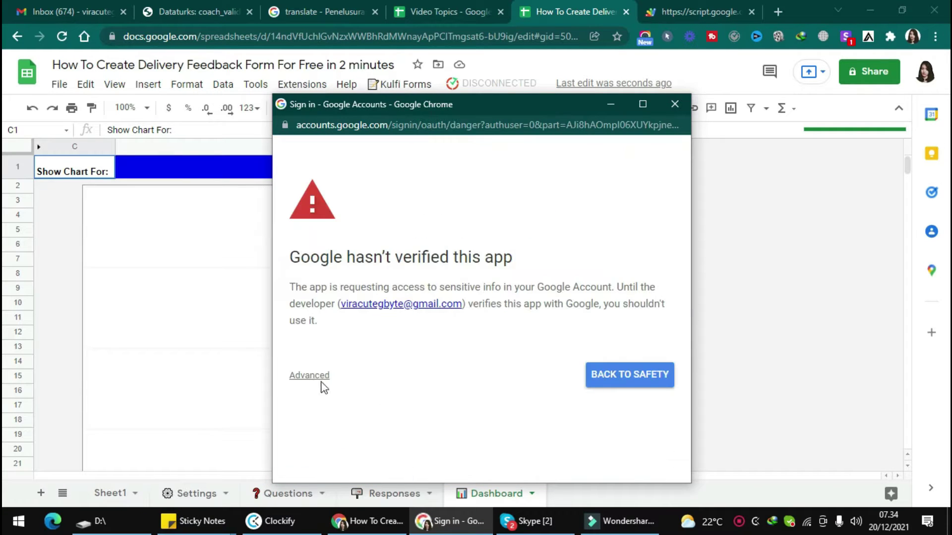
click(311, 377)
scroll(340, 382, down, 2)
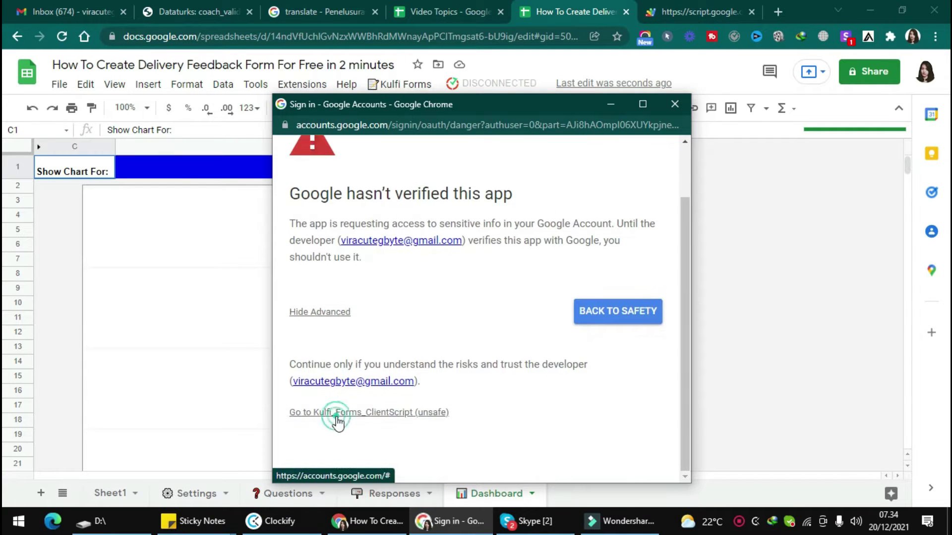
scroll(397, 404, down, 4)
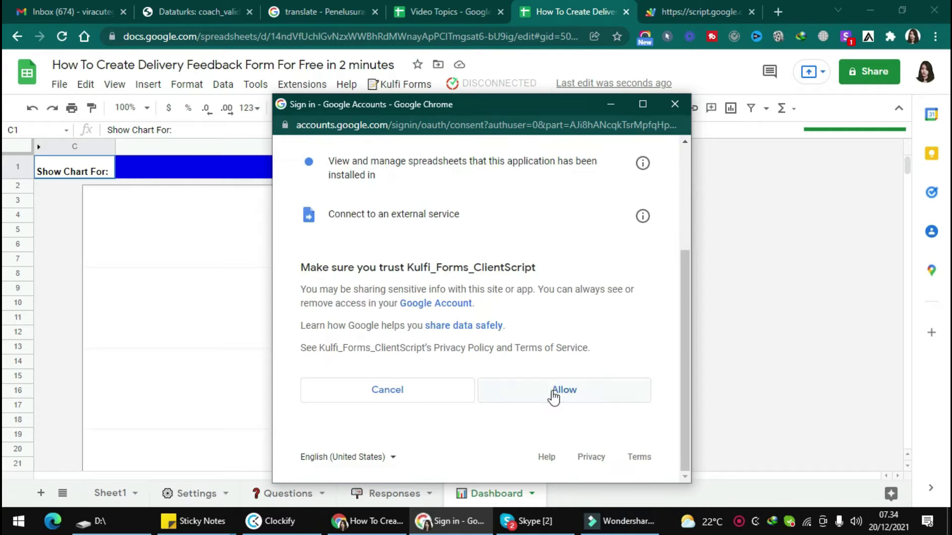
click(562, 390)
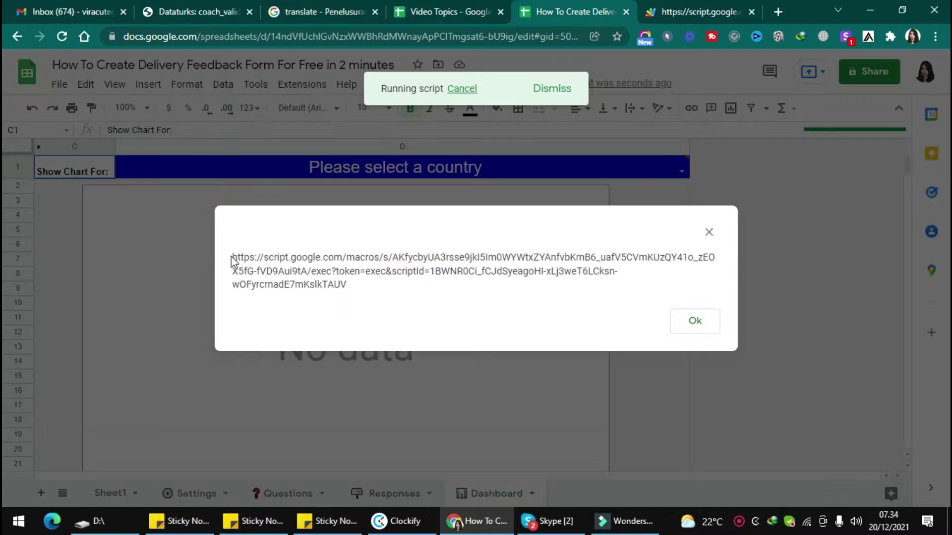
Copy the generated form URL and open it in a new browser tab
drag(229, 255, 401, 310)
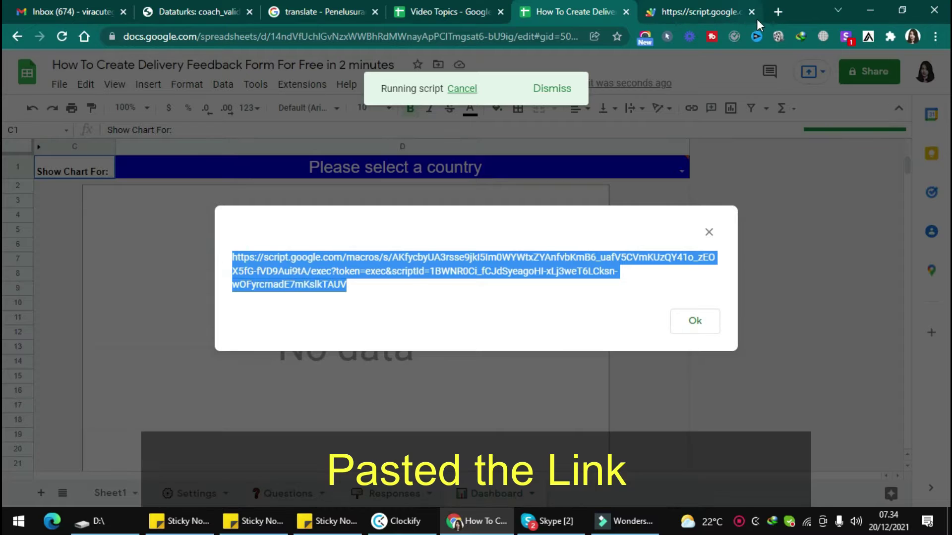
click(751, 12)
click(778, 12)
key(ctrl+v)
key(Return)
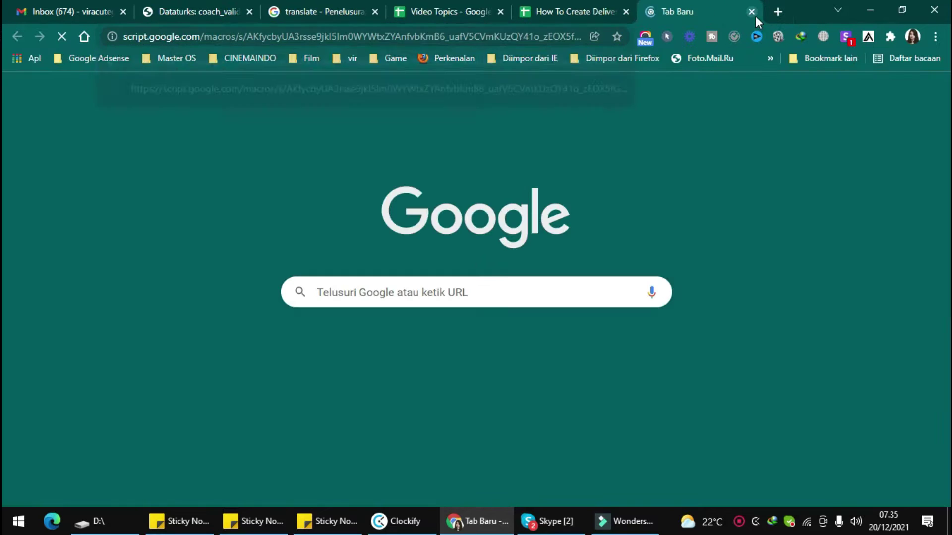
scroll(577, 280, down, 10)
scroll(577, 280, up, 10)
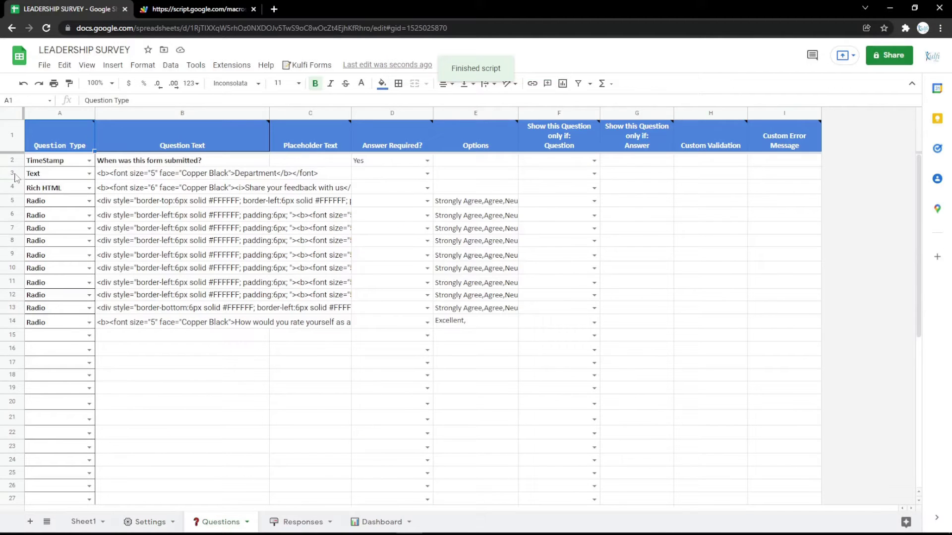
Insert a blank row above row 3 and set its question type to Text
right_click(15, 177)
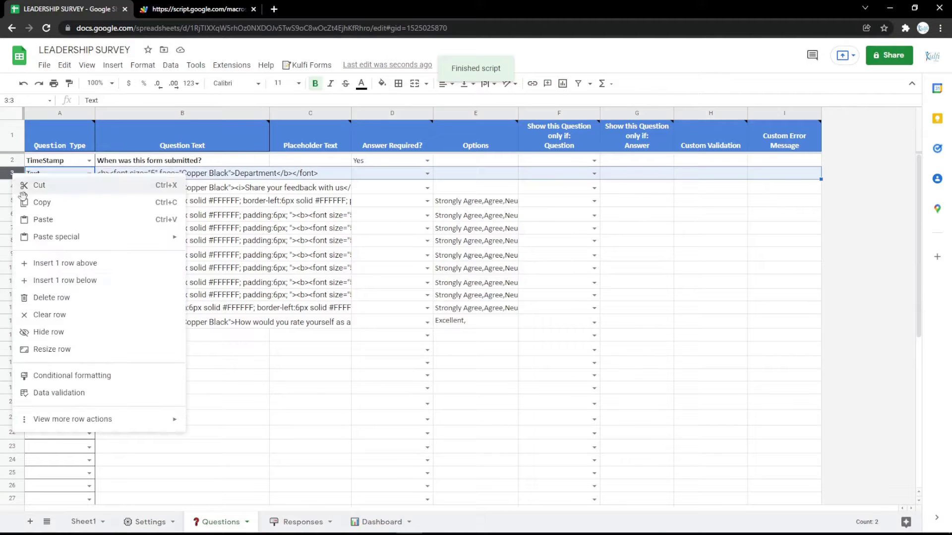
click(55, 263)
click(89, 173)
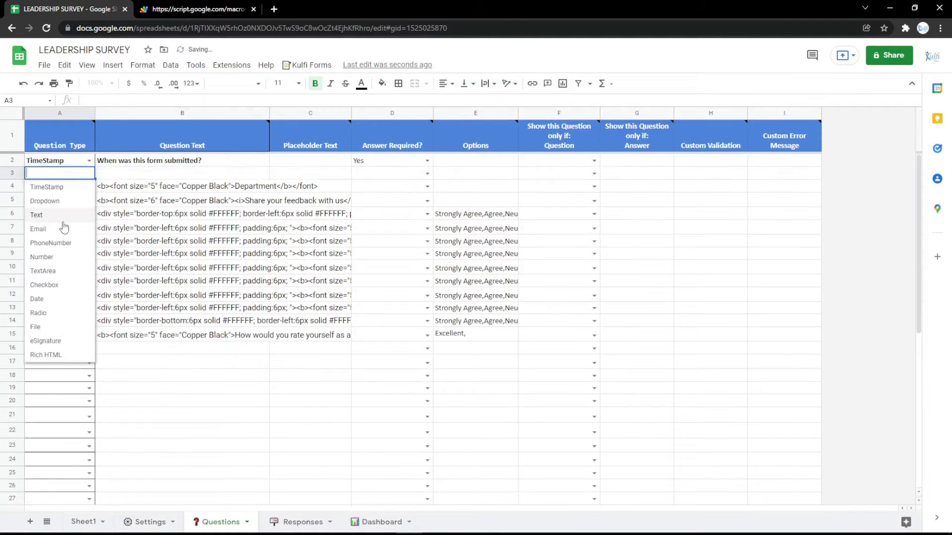
click(44, 214)
Copy the Department question into B3, rename it 'Name', and reload the live form
click(161, 188)
click(162, 175)
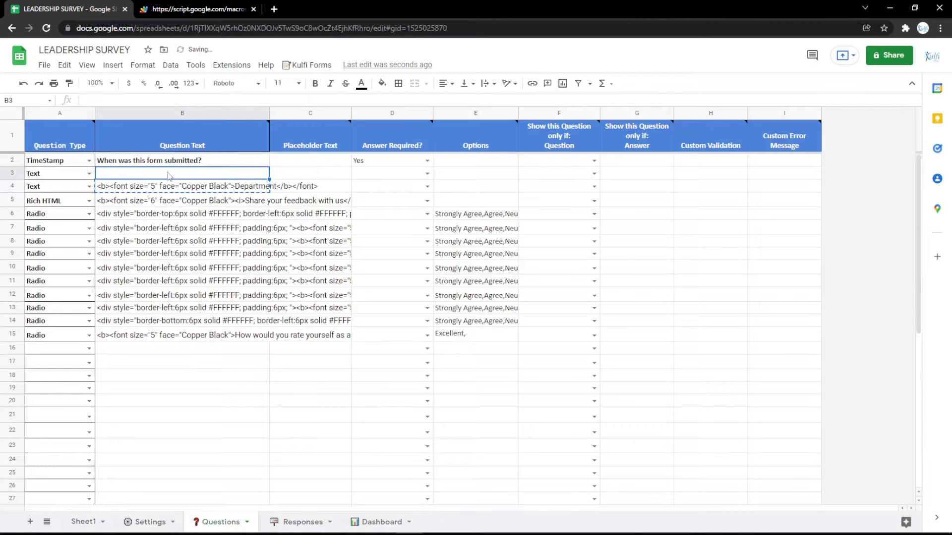
text(<b><font size="5" face="Copper Black">Department</b></font>)
double_click(248, 172)
double_click(249, 172)
text(Na)
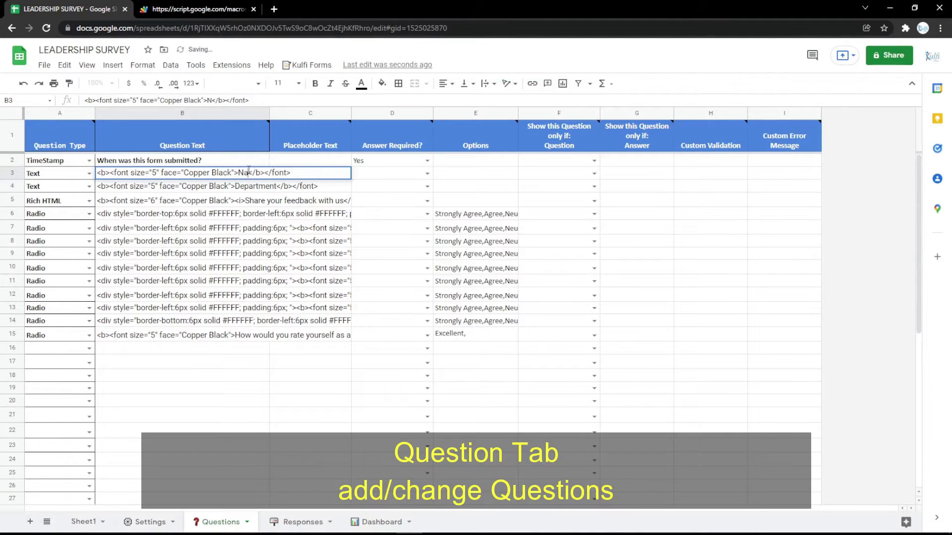
text(me)
key(Return)
key(ctrl+Tab)
key(F5)
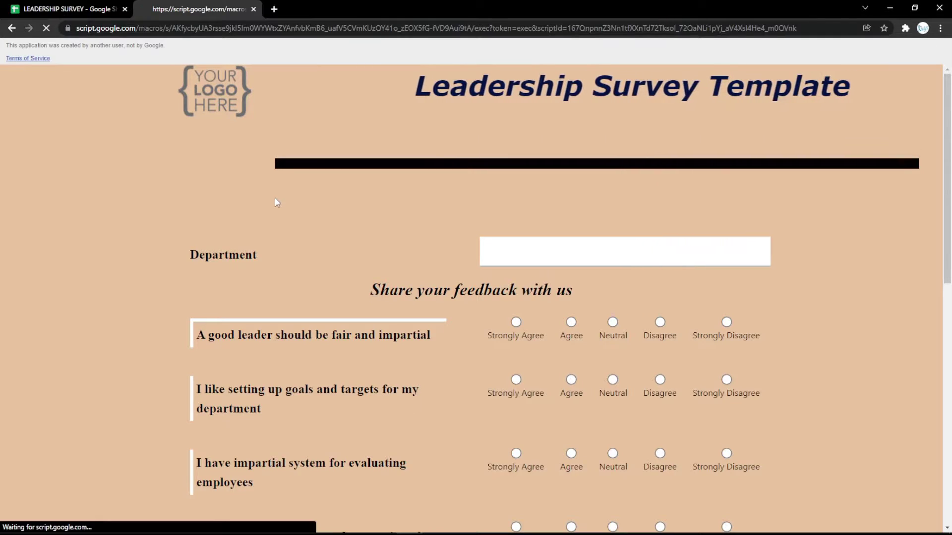
Try question 3 as an Email type, edit its text, and preview the form
click(70, 9)
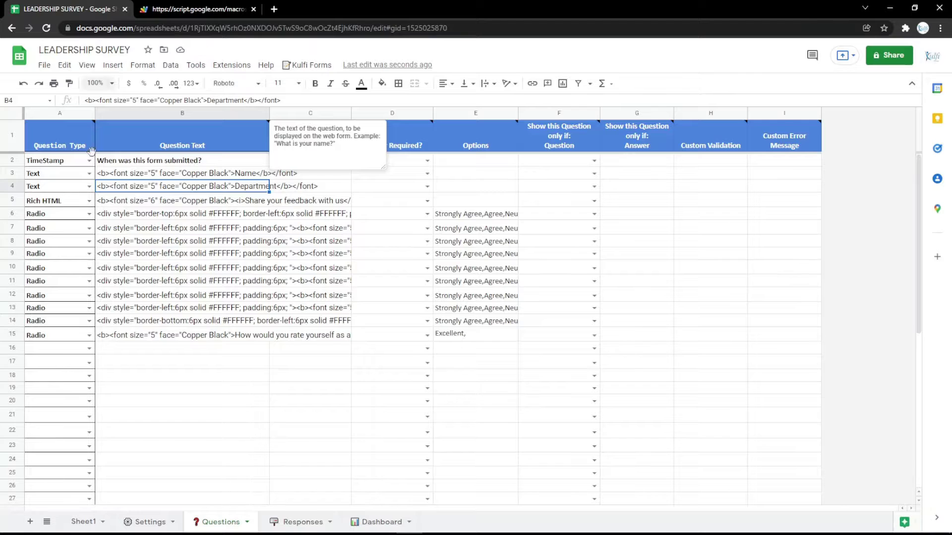
click(89, 174)
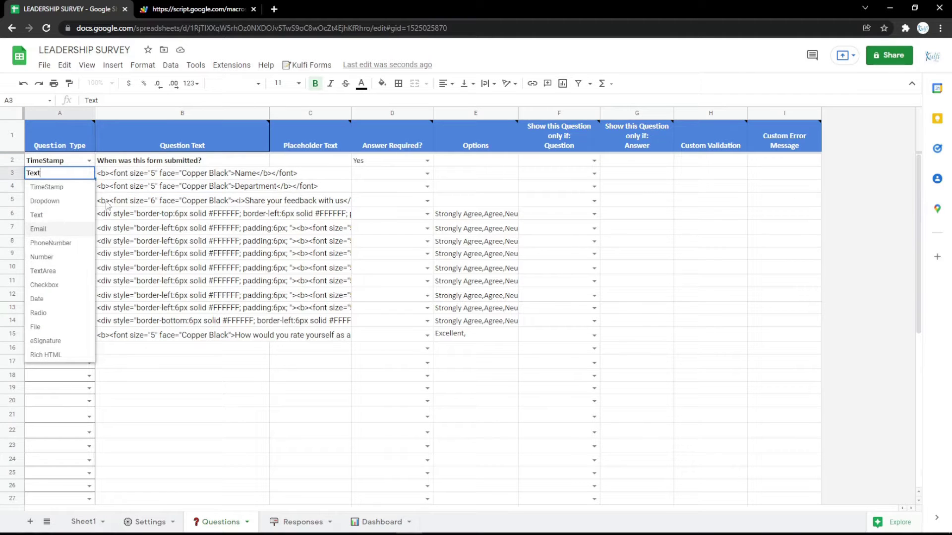
click(38, 229)
double_click(226, 177)
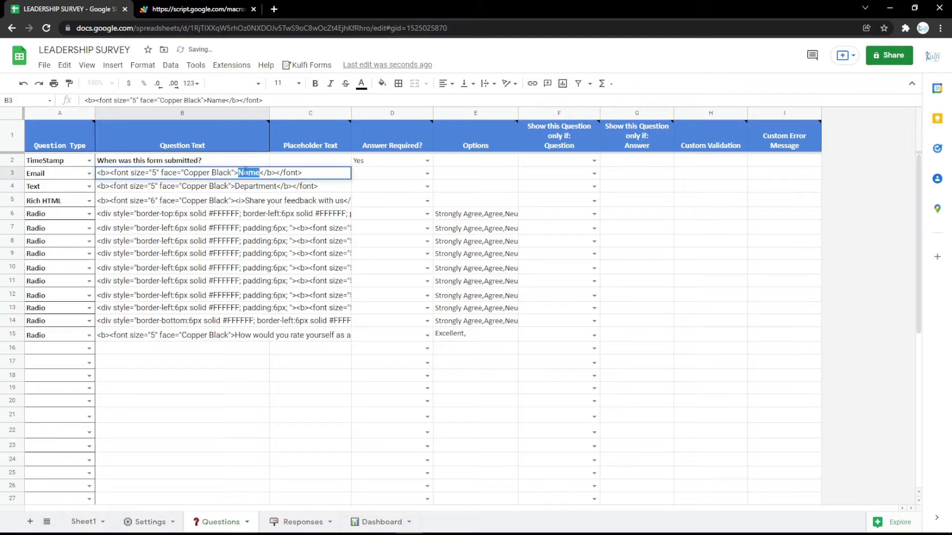
key(Return)
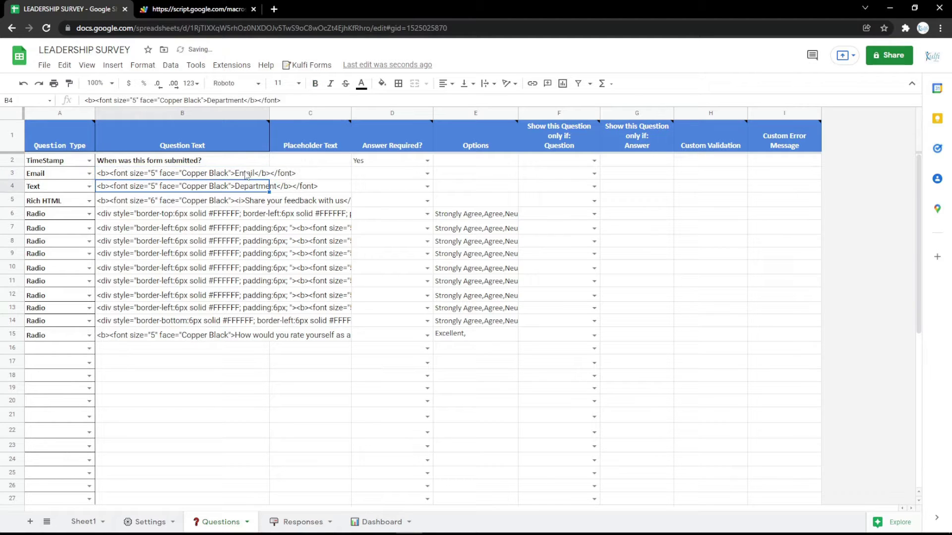
click(198, 9)
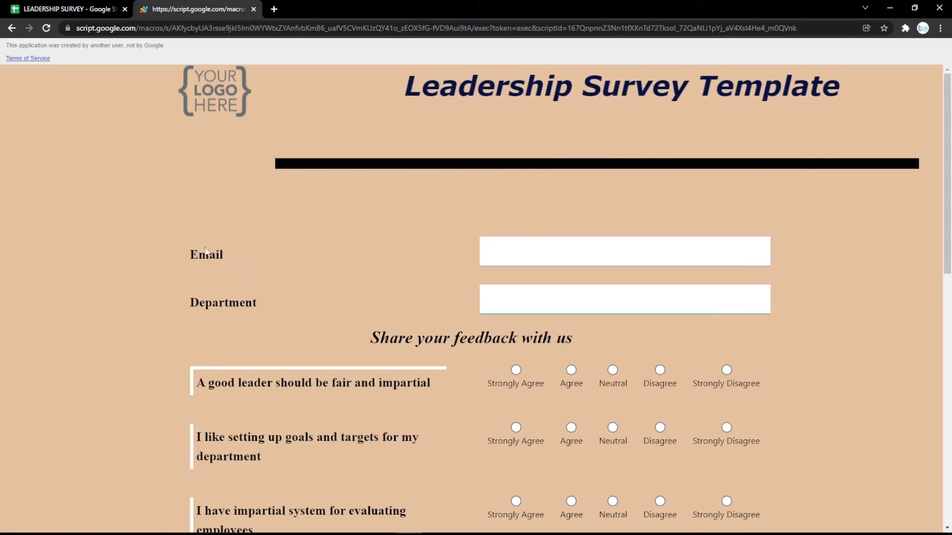
Change question 3 to PhoneNumber titled Phone Number and reload the form
key(ctrl+shift+Tab)
click(89, 174)
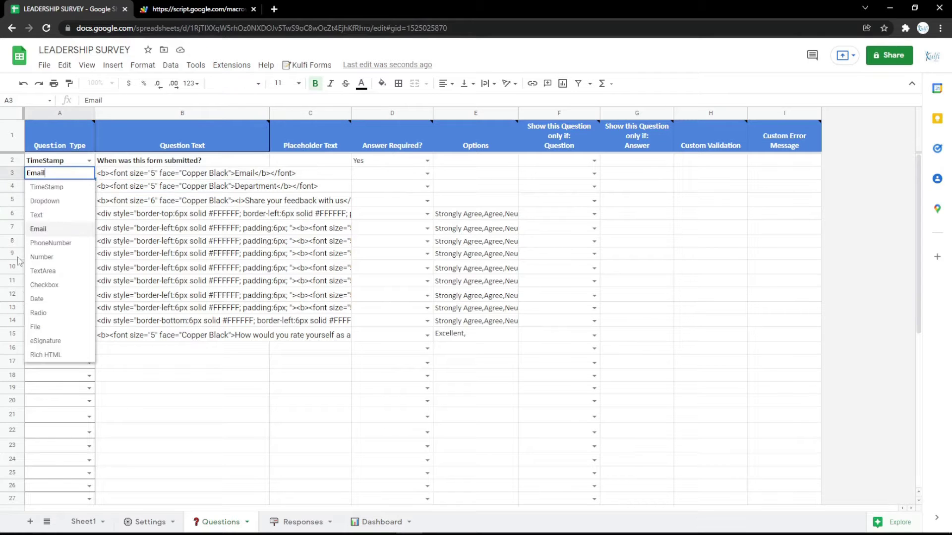
click(47, 247)
double_click(251, 174)
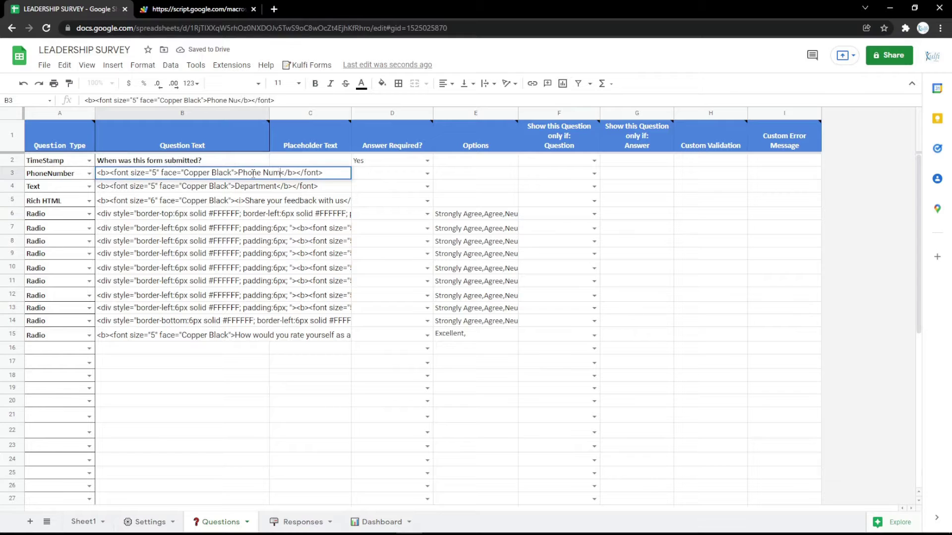
key(Return)
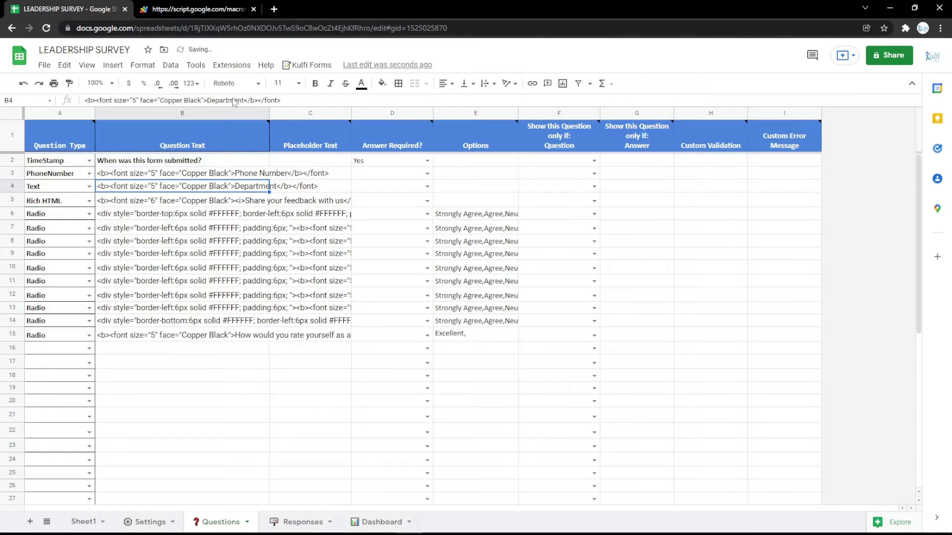
key(ctrl+Tab)
key(F5)
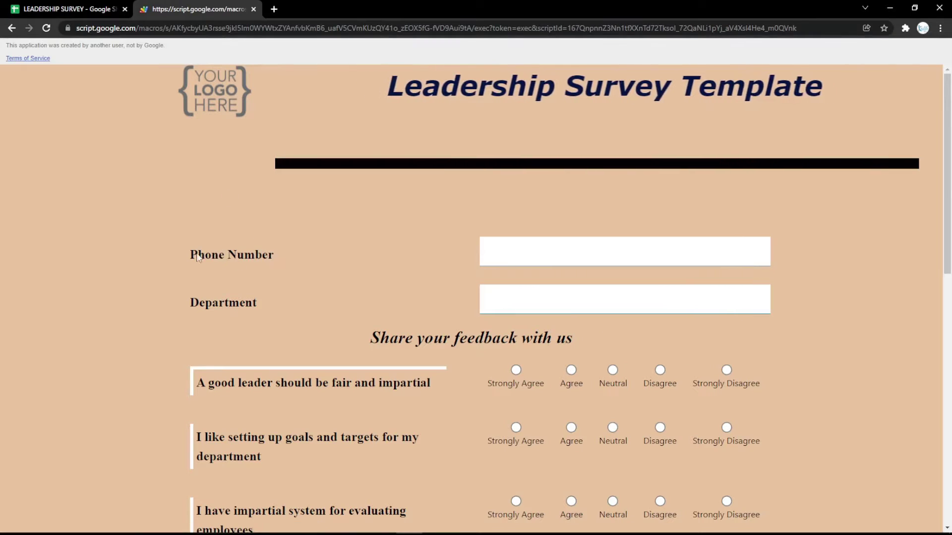
Switch question 3 to Number, then TextArea as an Address question, and preview it
key(ctrl+Tab)
click(89, 175)
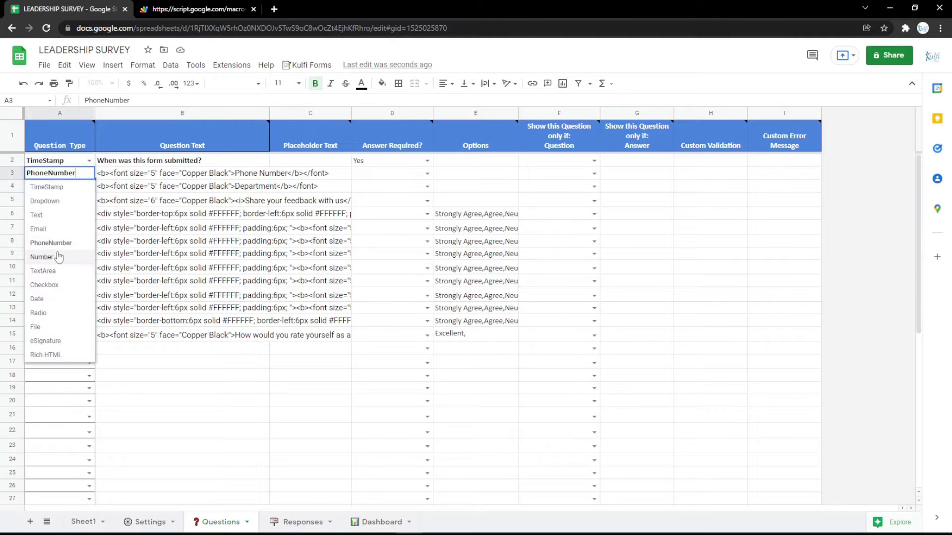
click(57, 258)
click(89, 174)
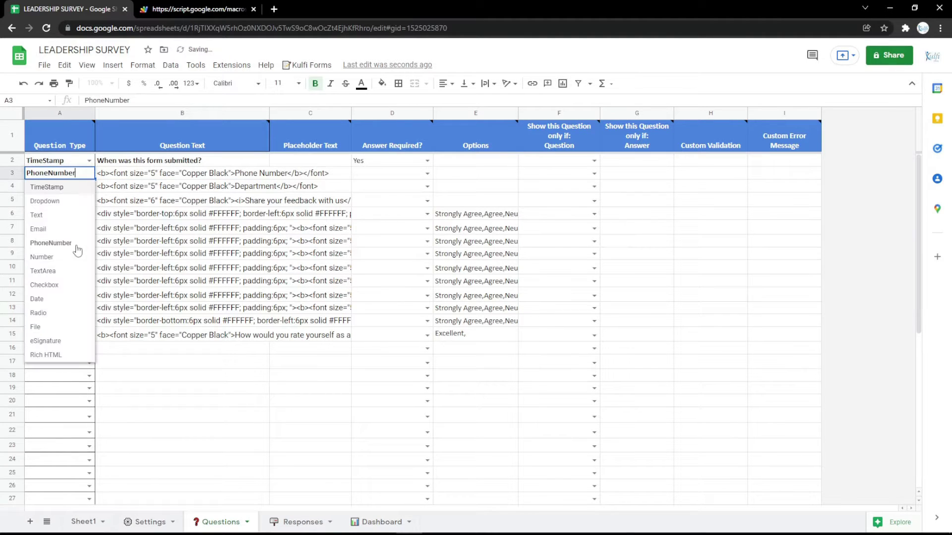
click(72, 271)
double_click(243, 172)
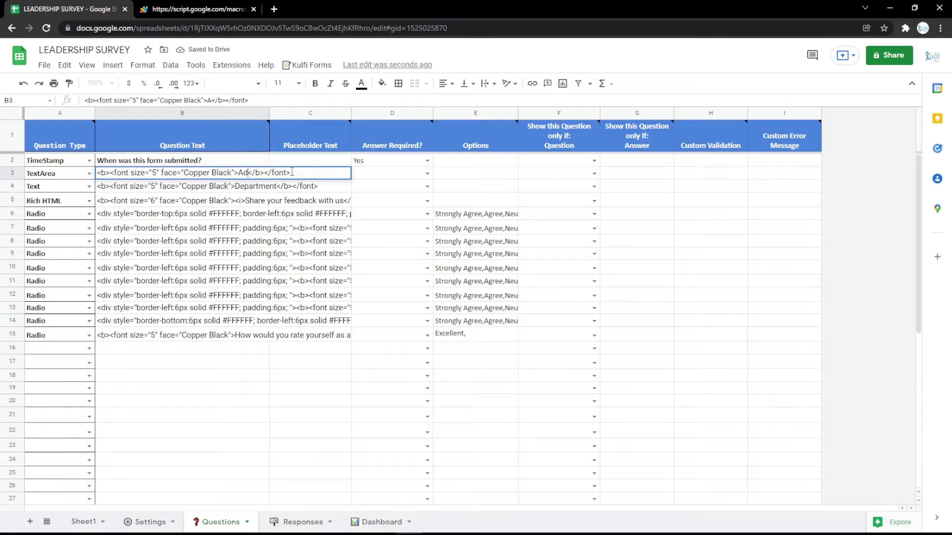
key(Return)
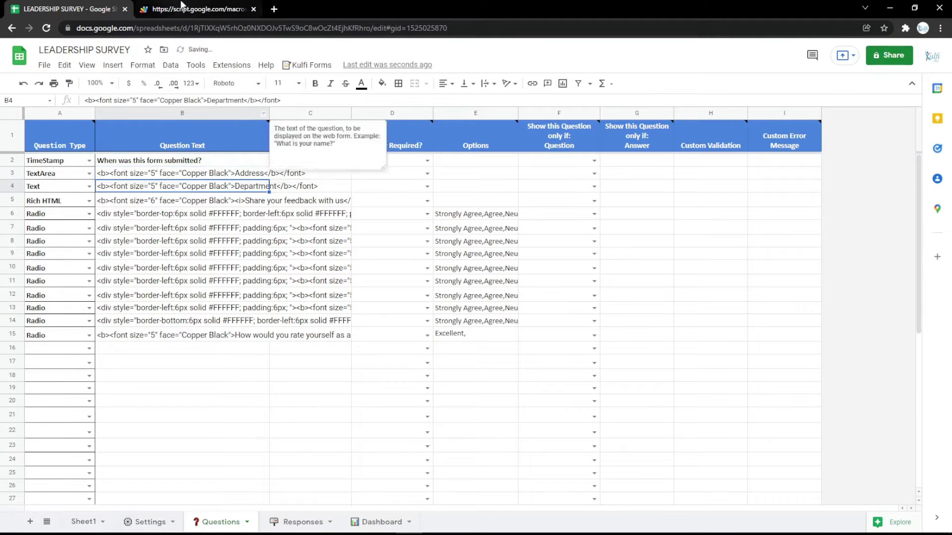
click(198, 9)
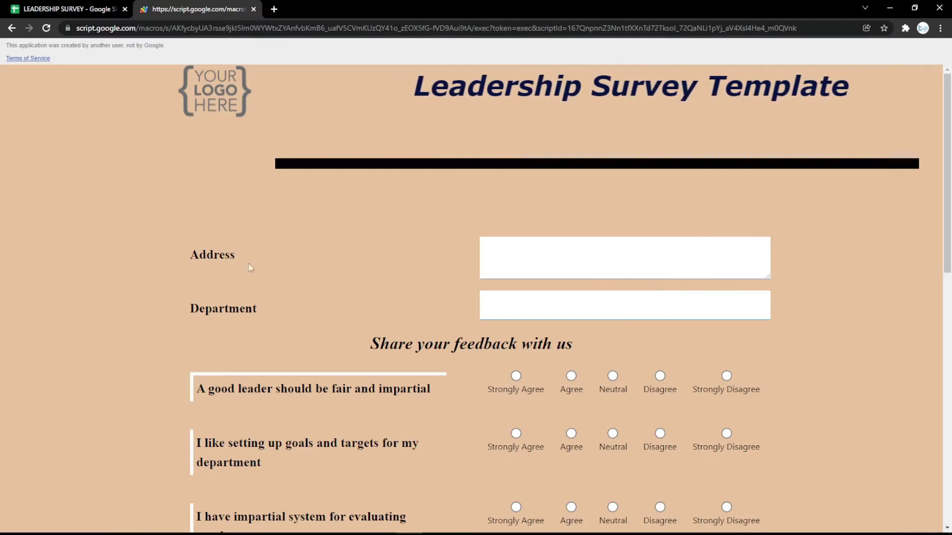
Make question 3 a Date field, reload the form, and test its calendar picker
click(59, 6)
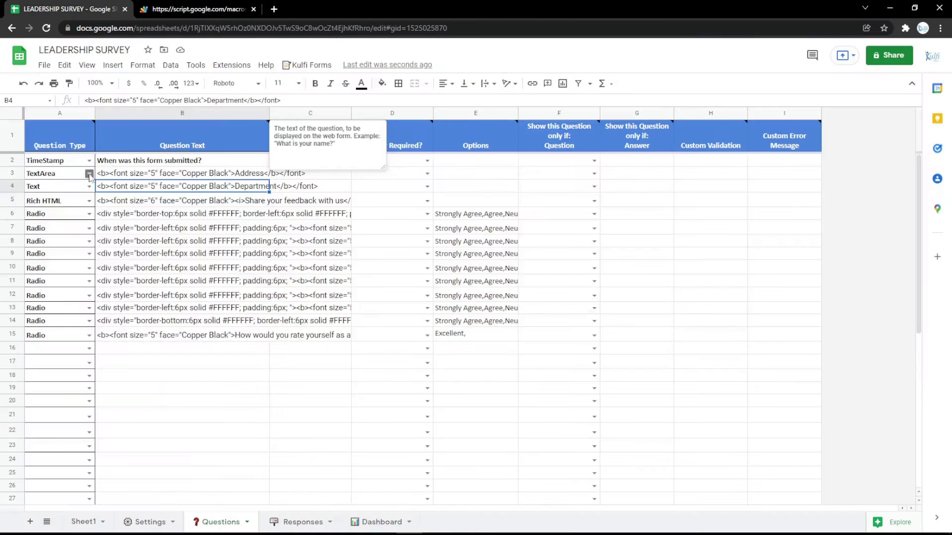
click(89, 174)
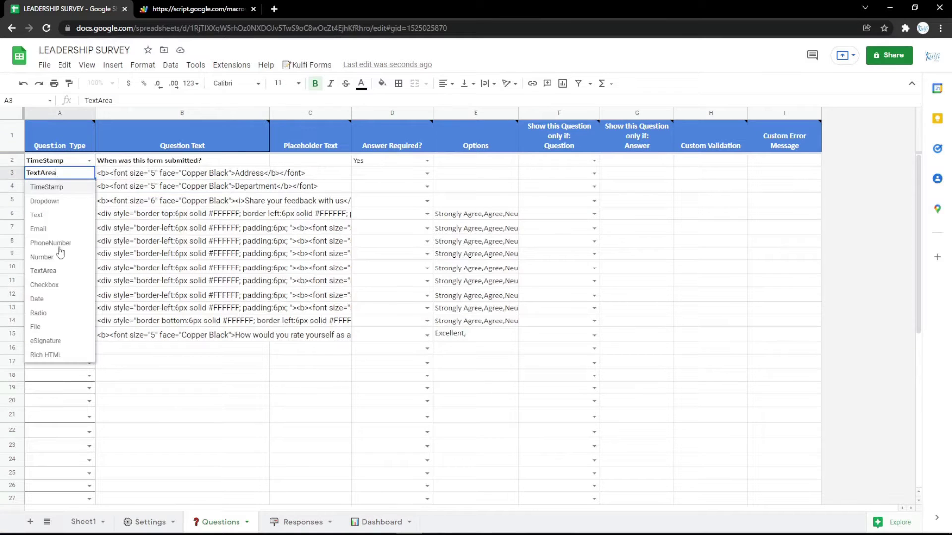
click(44, 285)
click(91, 174)
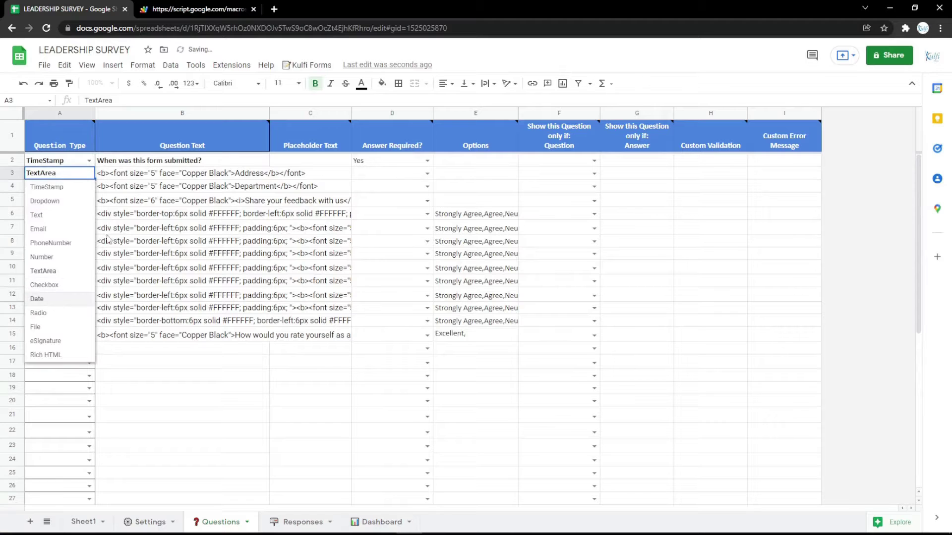
click(37, 299)
click(248, 174)
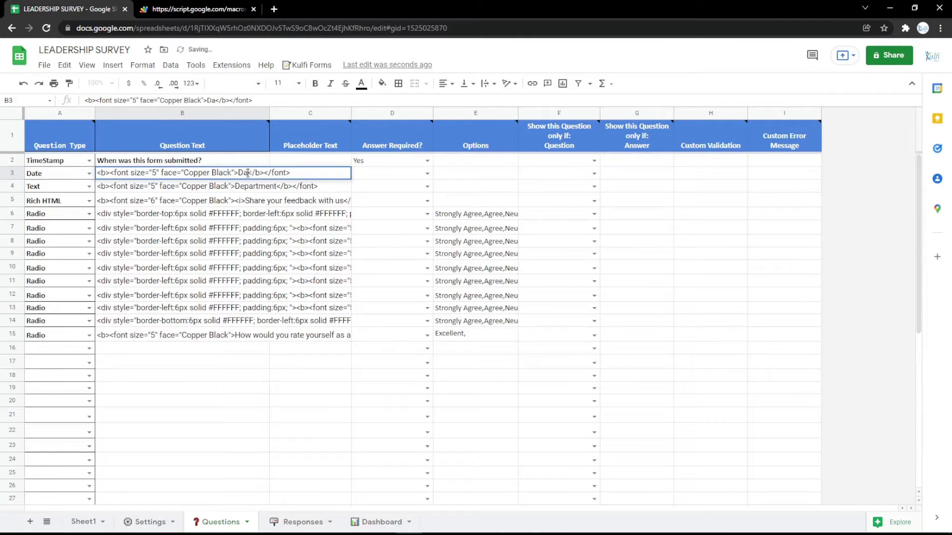
key(ctrl+Tab)
key(F5)
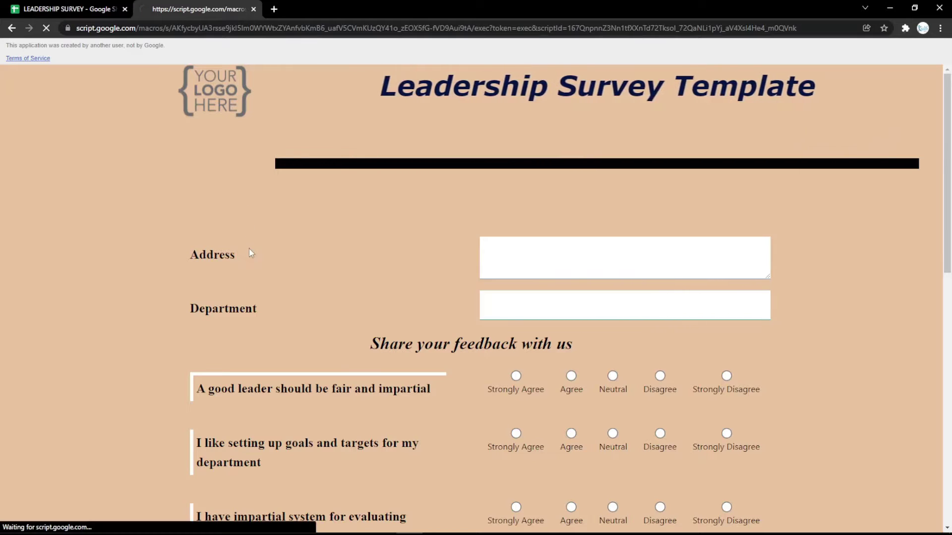
click(745, 252)
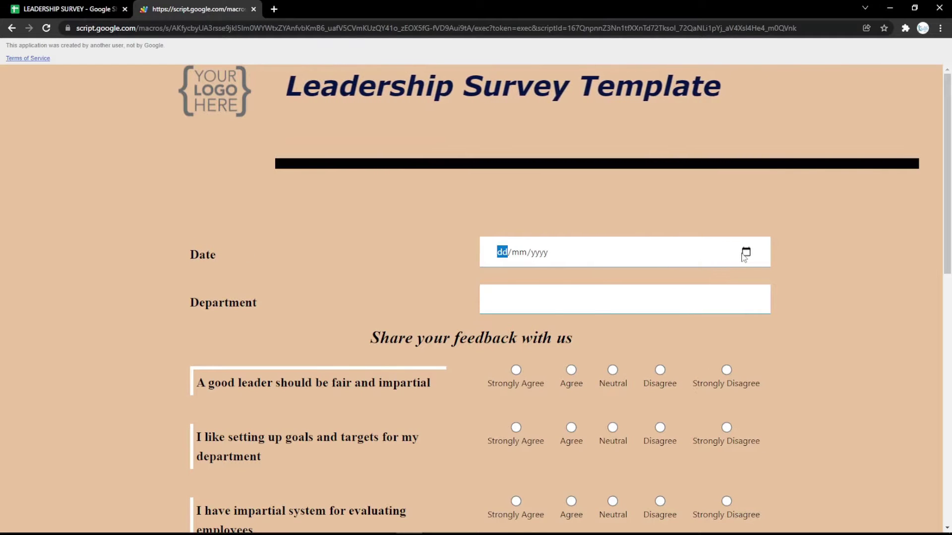
click(468, 280)
Set question 3 to Radio titled Gender with options 'Male, Female' and reload the form
click(53, 13)
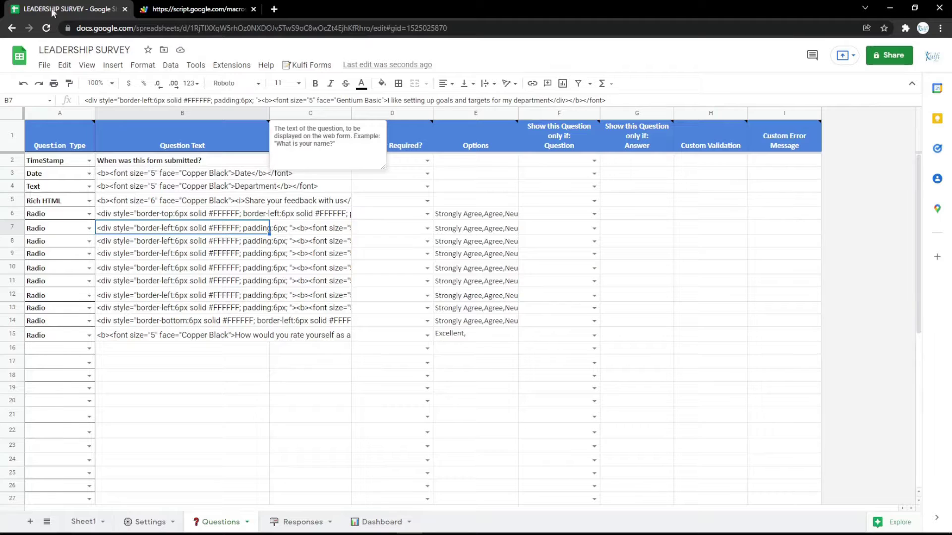
click(89, 174)
click(46, 313)
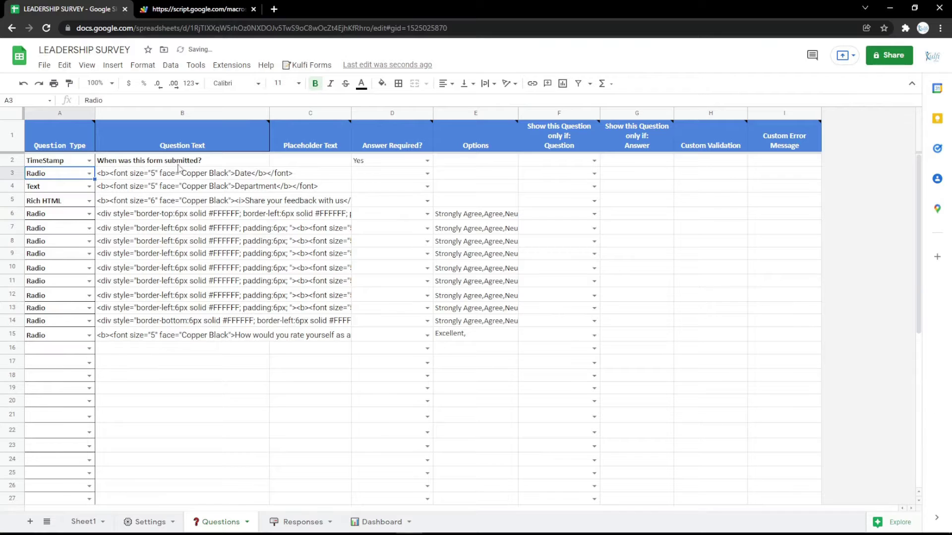
double_click(240, 177)
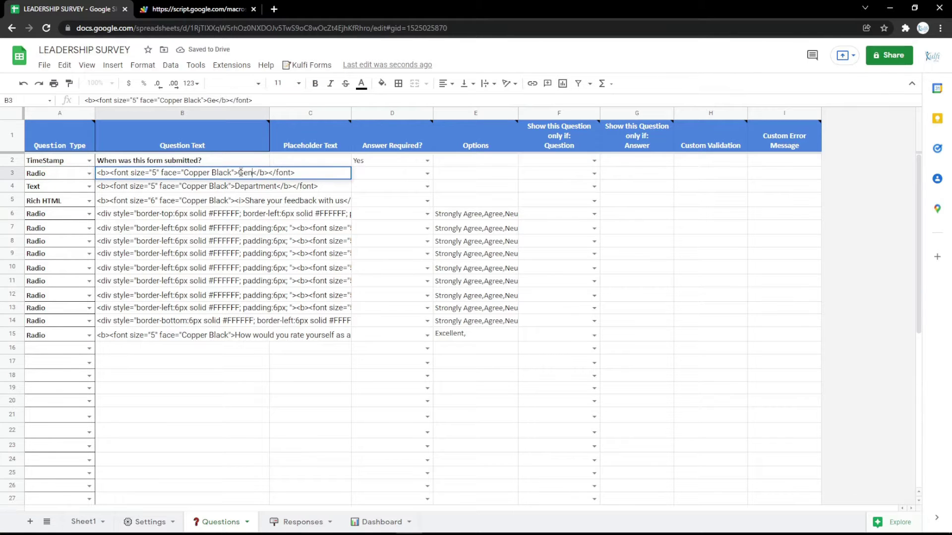
text(r)
key(Return)
click(443, 176)
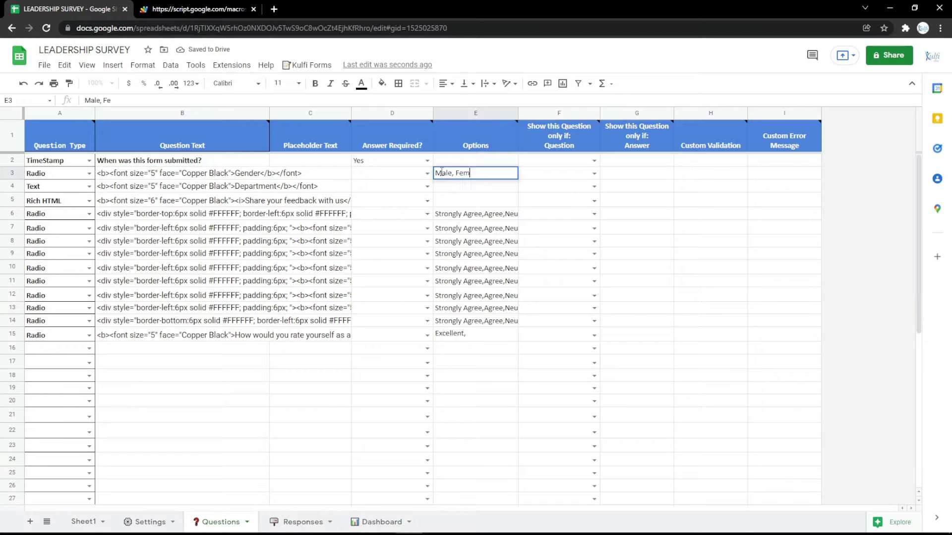
text(Male, Female)
key(Return)
click(180, 5)
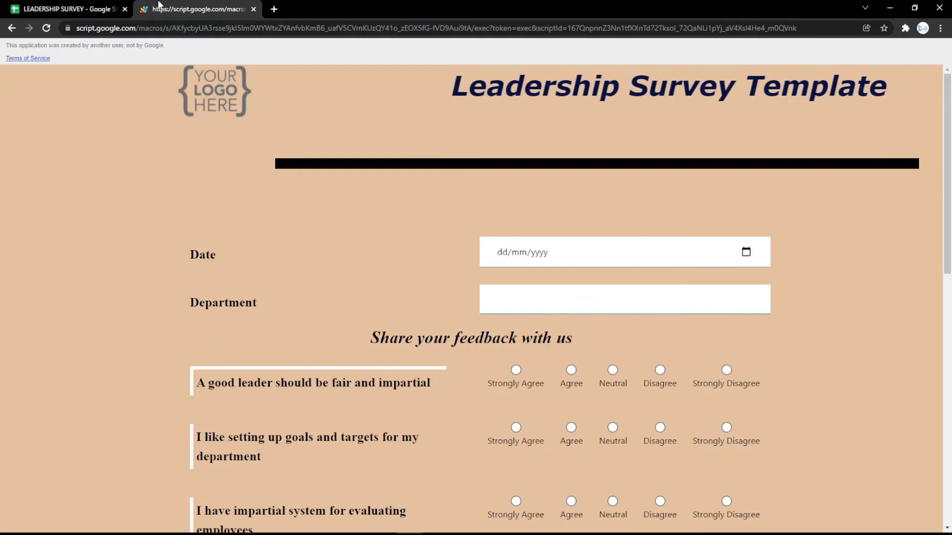
key(F5)
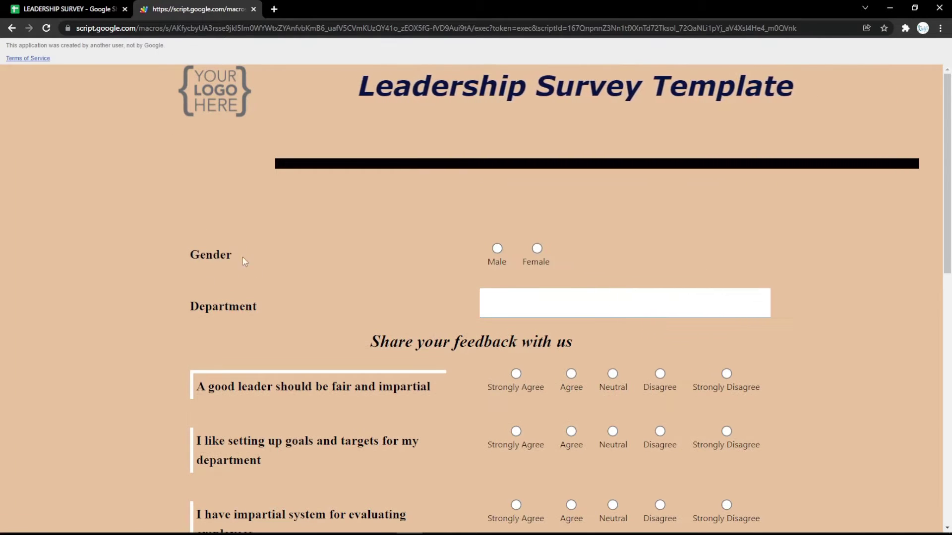
Change question 3 to a File type titled 'File' and reload the live form
click(58, 5)
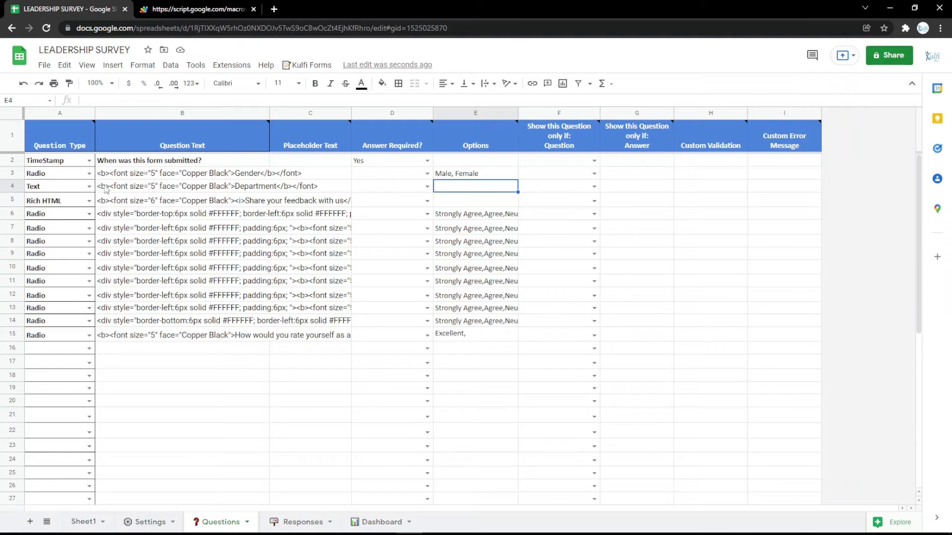
click(90, 173)
click(40, 329)
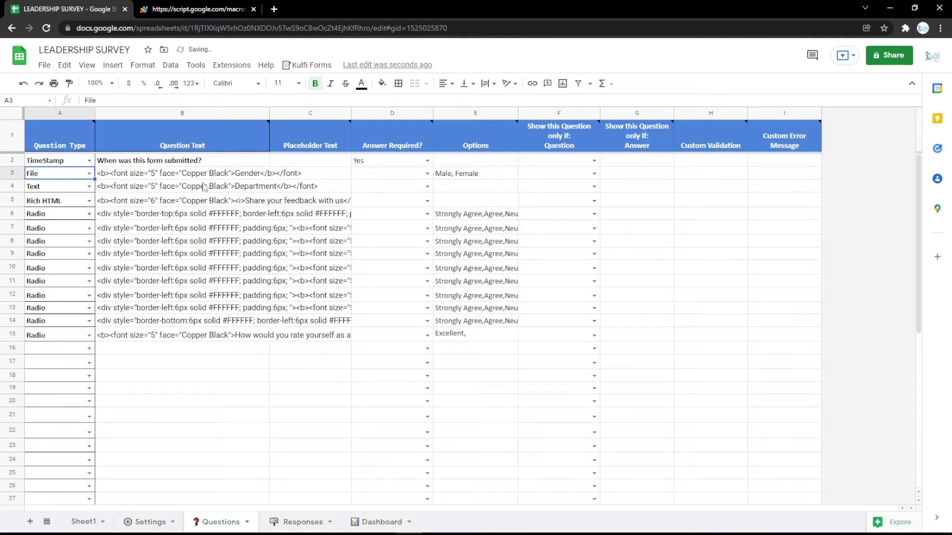
click(253, 173)
text(Fi)
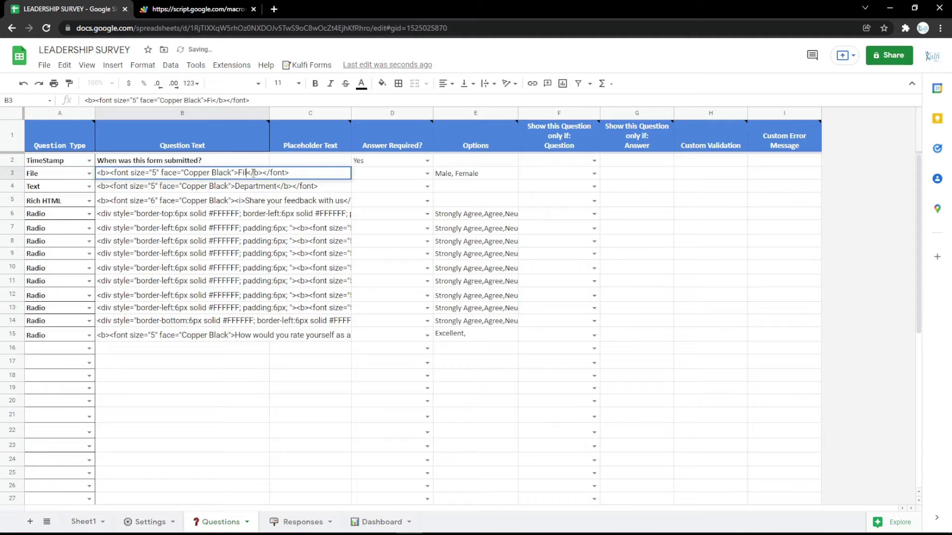
text(le)
key(Return)
click(457, 176)
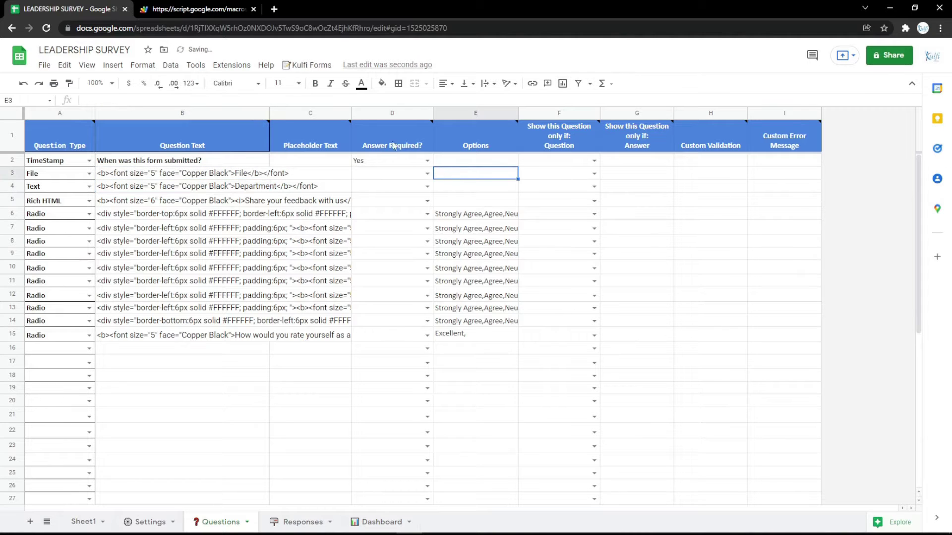
click(196, 9)
key(F5)
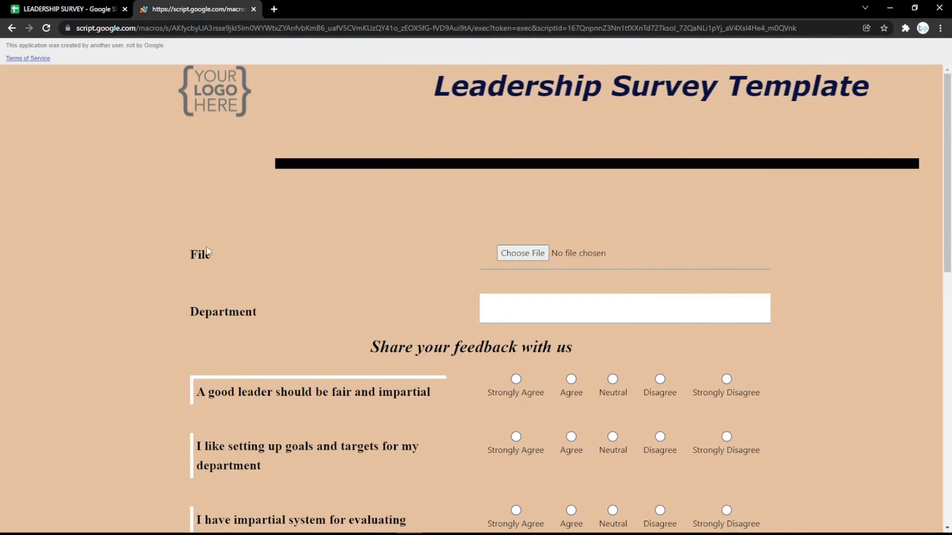
Upload the Identity file through the form's File question
click(543, 257)
click(127, 109)
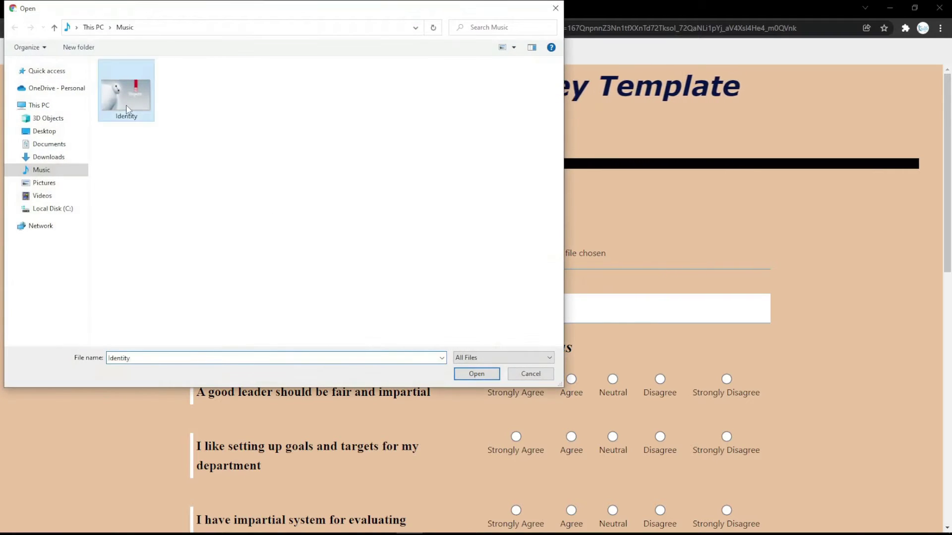
double_click(128, 109)
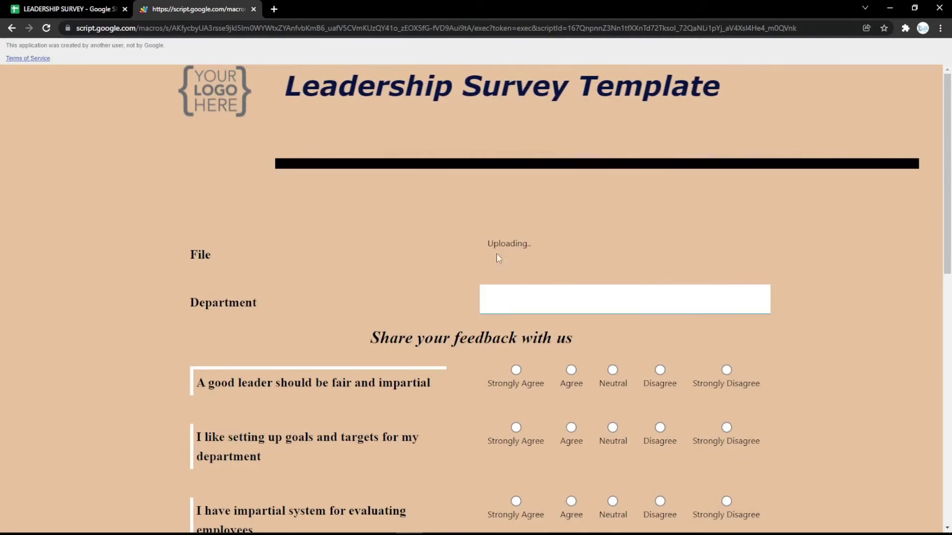
click(67, 9)
click(87, 174)
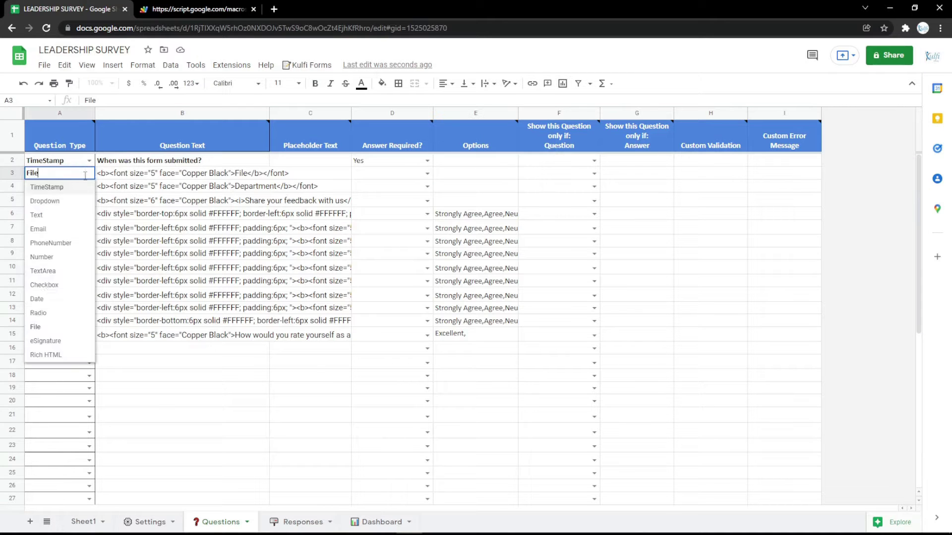
Make question 3 an eSignature titled Signature and test drawing and clearing a signature
key(Escape)
double_click(244, 169)
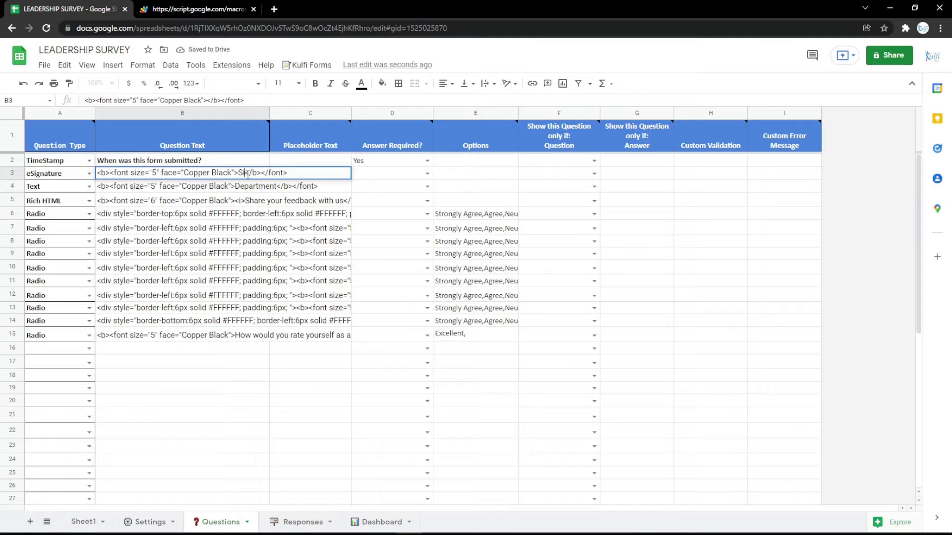
text(re)
key(Return)
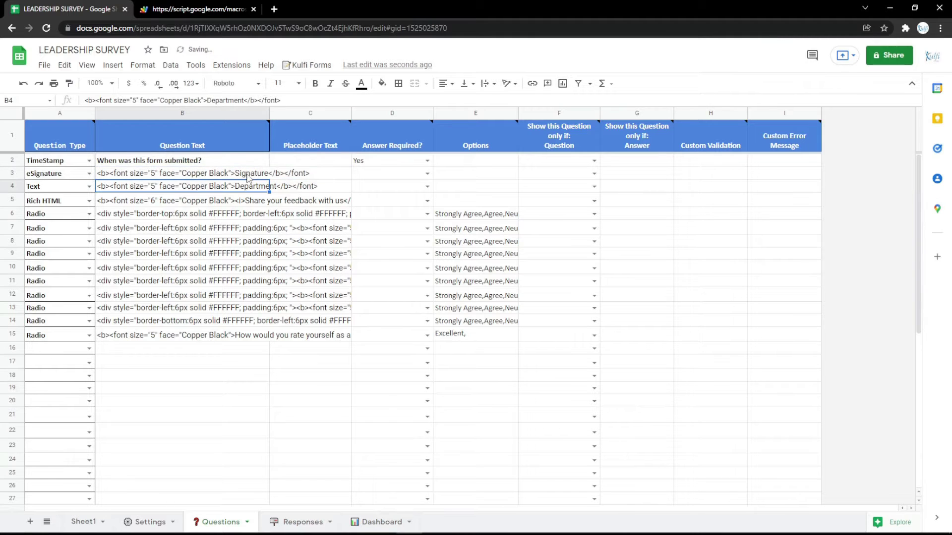
click(246, 6)
key(F5)
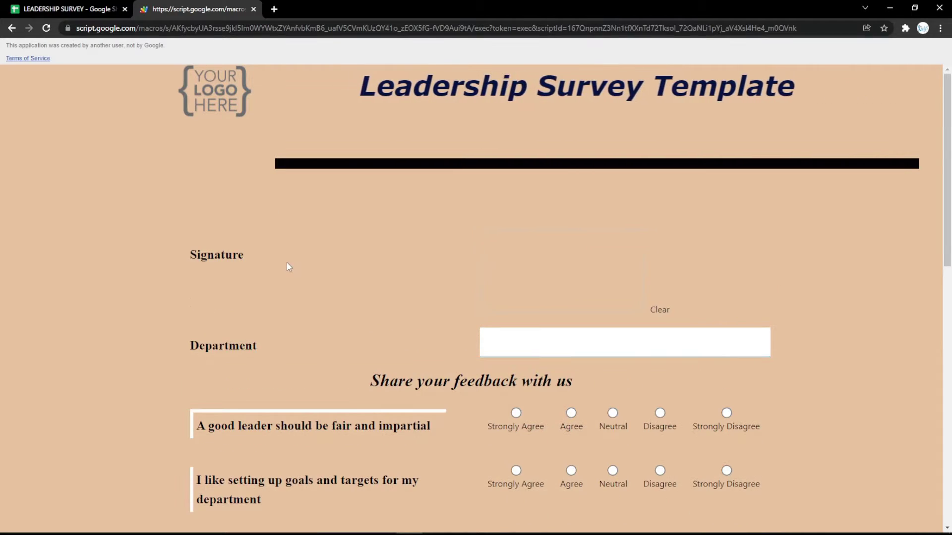
mouse_move(539, 249)
mouse_down()
mouse_move(555, 278)
mouse_move(605, 275)
mouse_move(580, 291)
mouse_move(643, 298)
mouse_move(555, 266)
mouse_move(585, 277)
mouse_up()
click(667, 316)
click(659, 310)
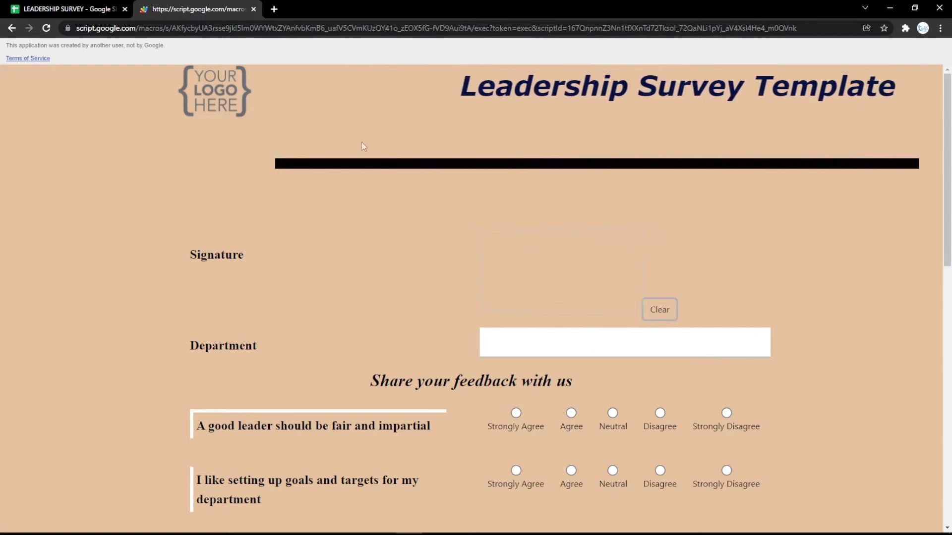
Change the Signature question's type to Rich HTML and review the B3–B5 question texts
click(102, 7)
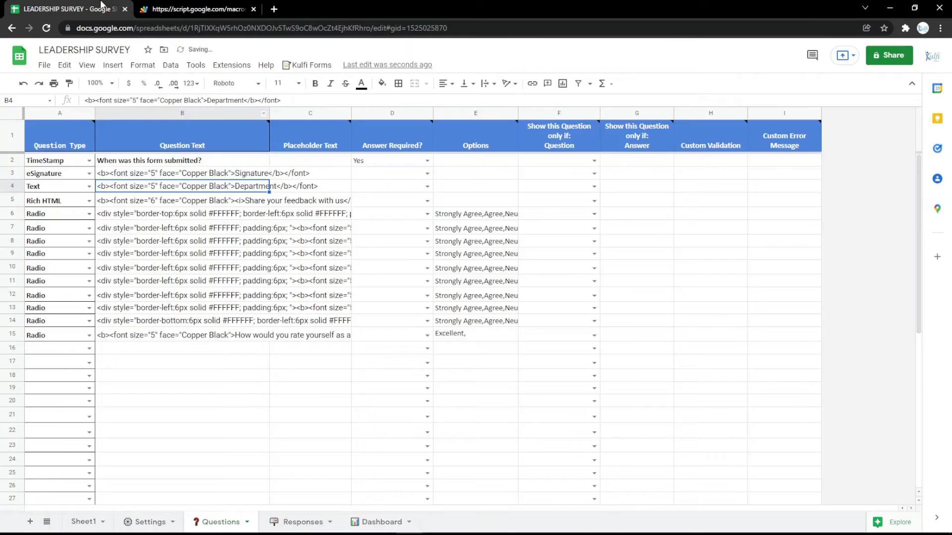
click(89, 174)
click(71, 354)
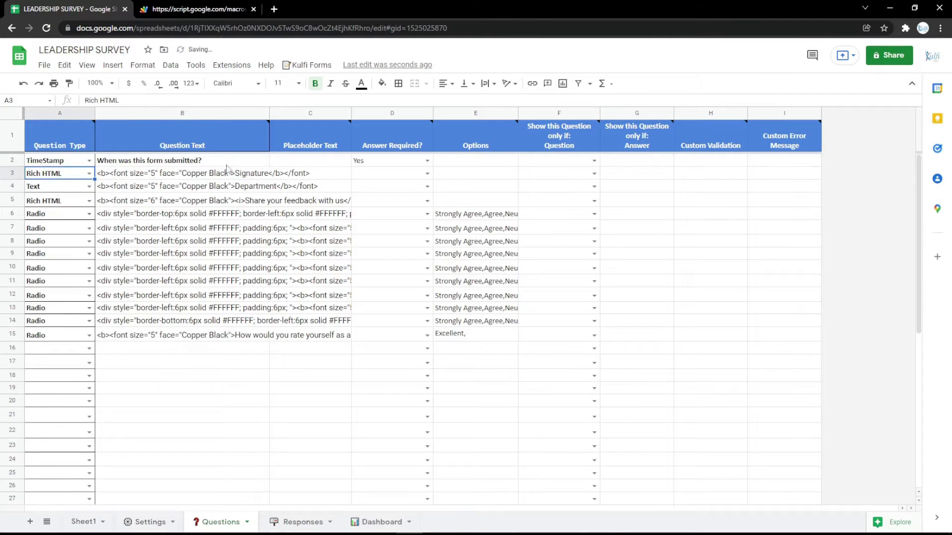
double_click(240, 172)
click(245, 202)
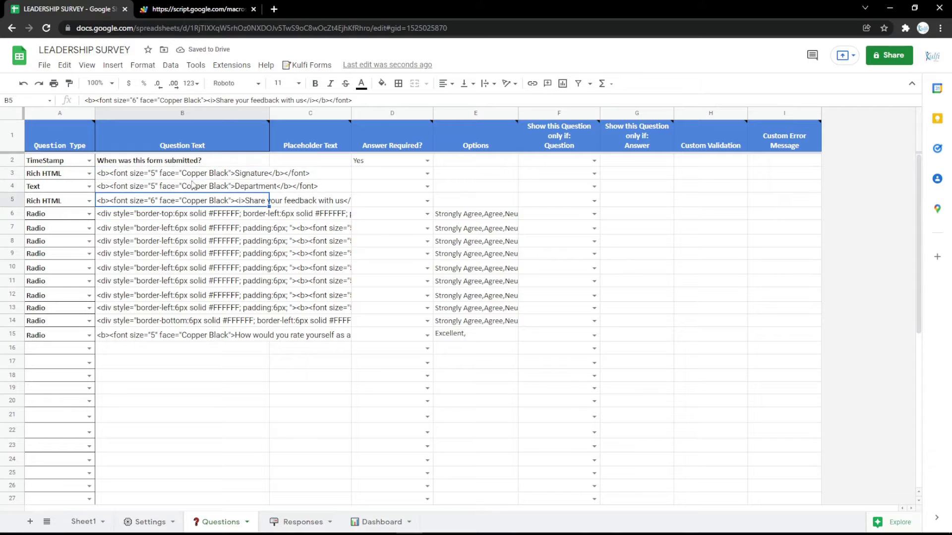
click(192, 185)
click(191, 179)
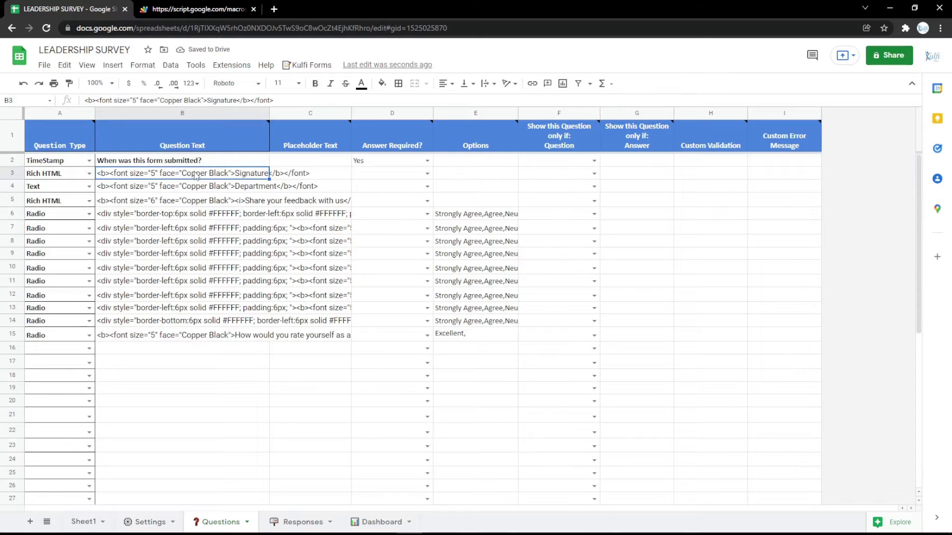
click(273, 9)
Copy the Google Indonesia place's embed-a-map HTML from Google Maps' Share options
click(82, 46)
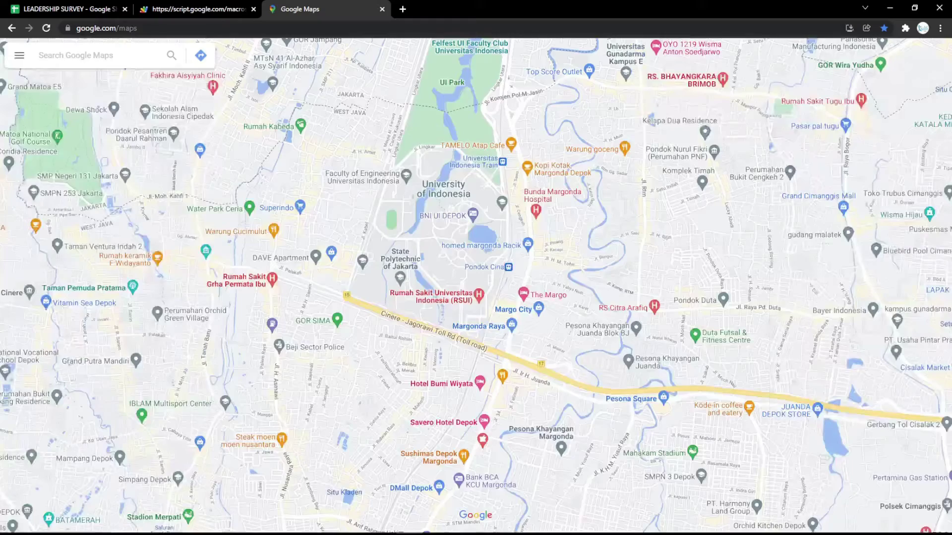
click(119, 55)
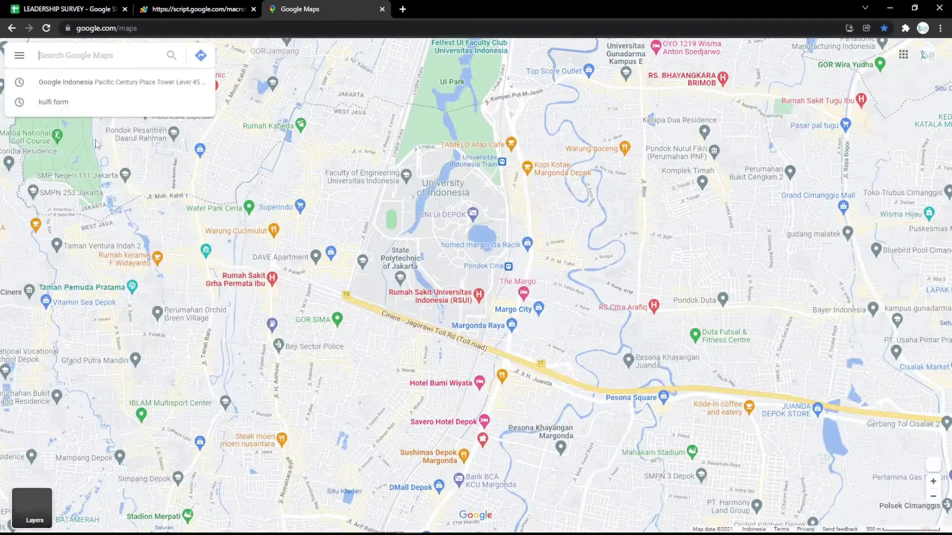
click(66, 85)
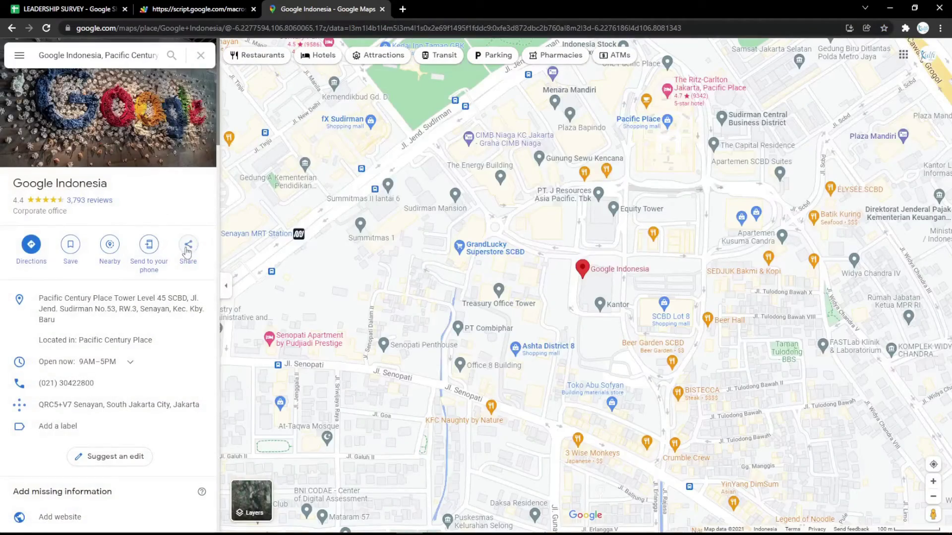
click(187, 246)
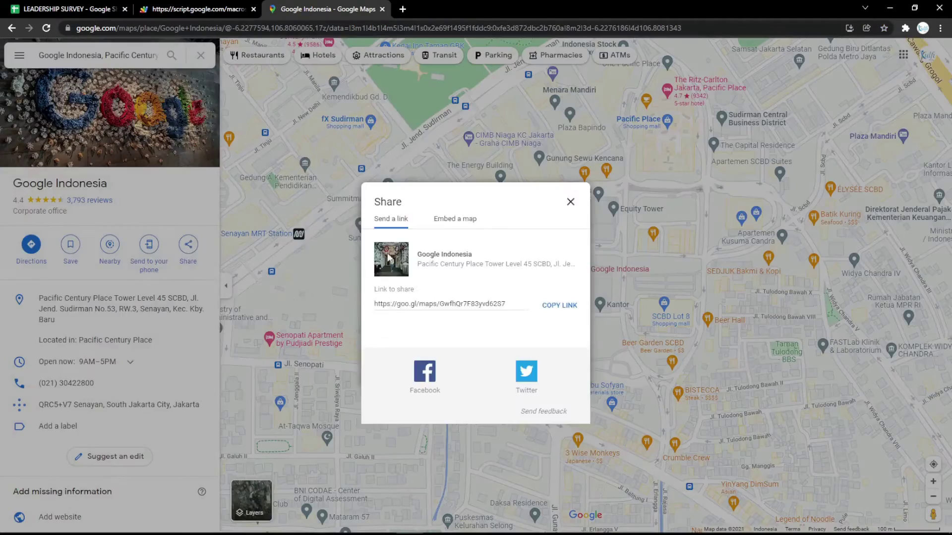
click(395, 142)
click(615, 173)
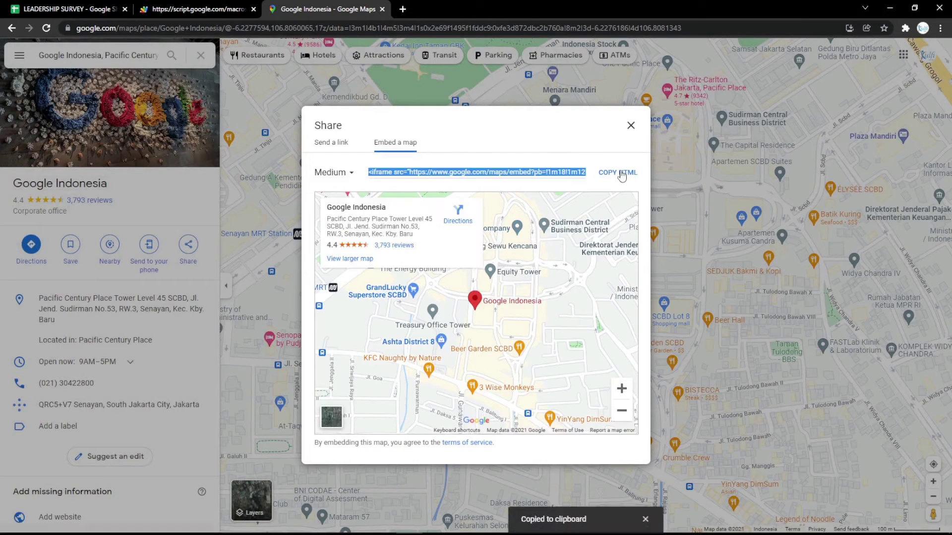
click(77, 9)
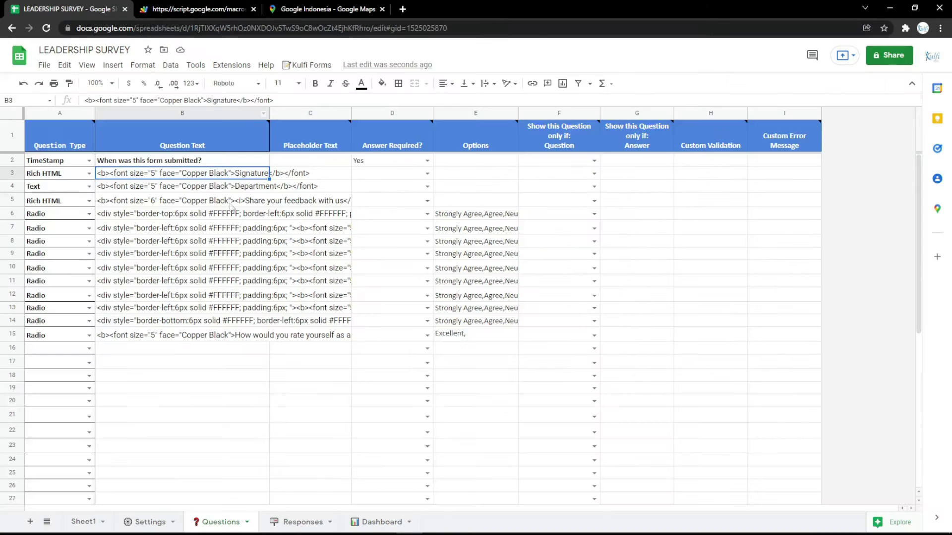
Paste the Google Indonesia map iframe into B3 and preview the map on the form
key(ctrl+v)
click(198, 9)
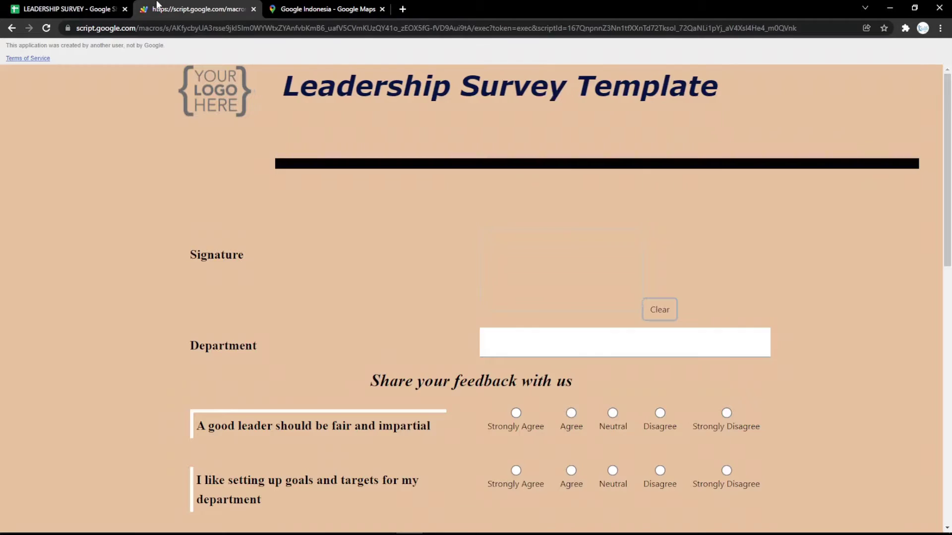
key(F5)
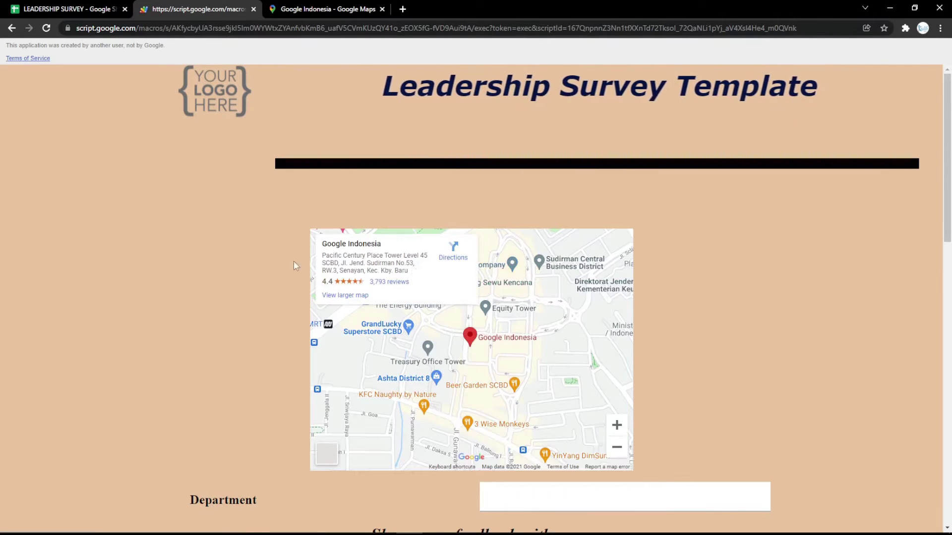
Delete the map question's row 3 and go back to the live form
click(78, 9)
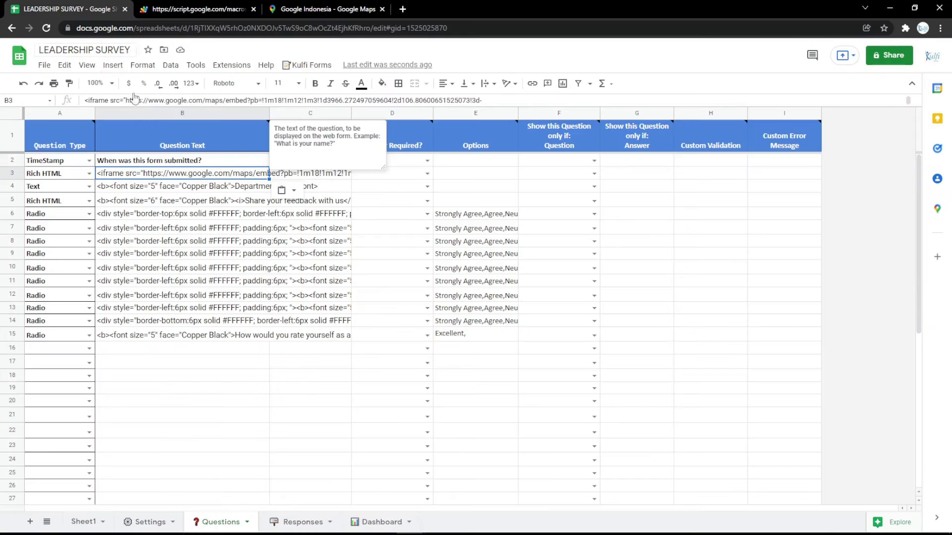
click(15, 164)
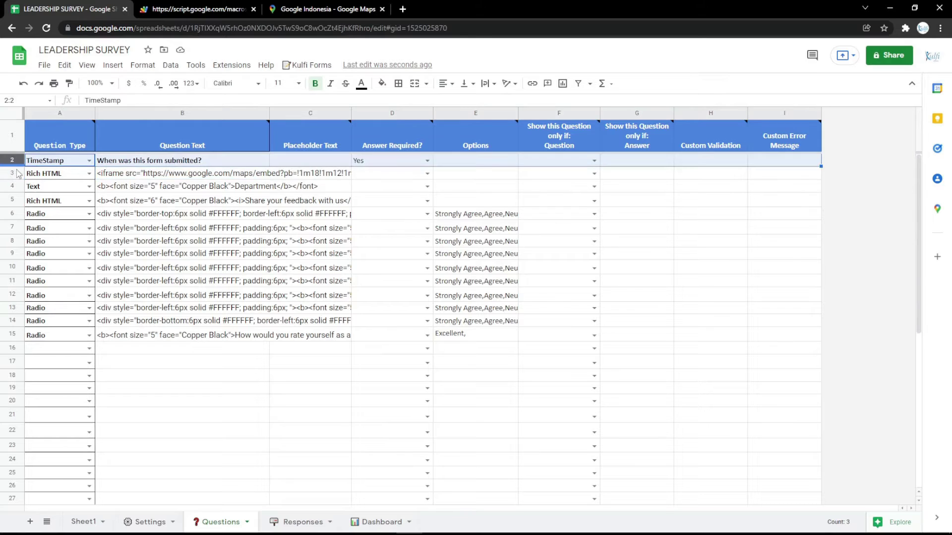
click(15, 169)
right_click(15, 169)
click(50, 292)
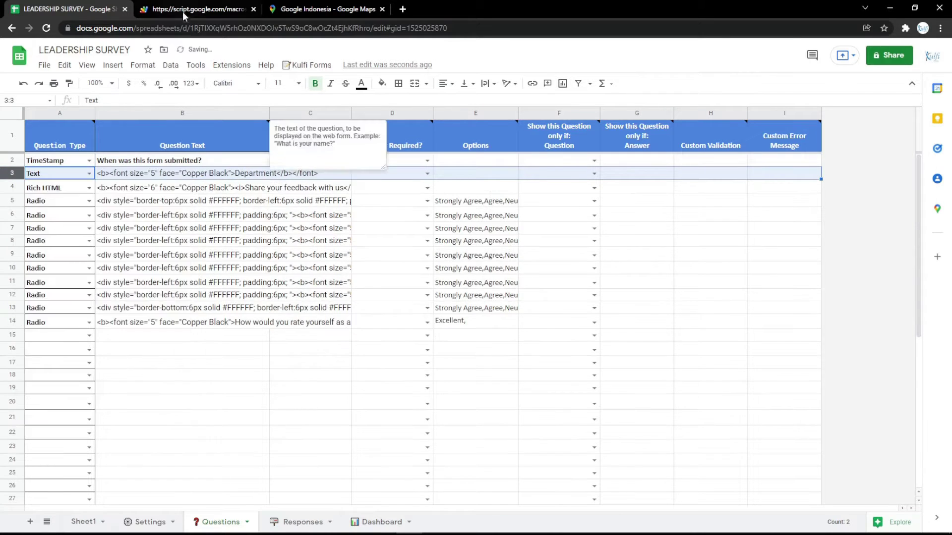
click(186, 9)
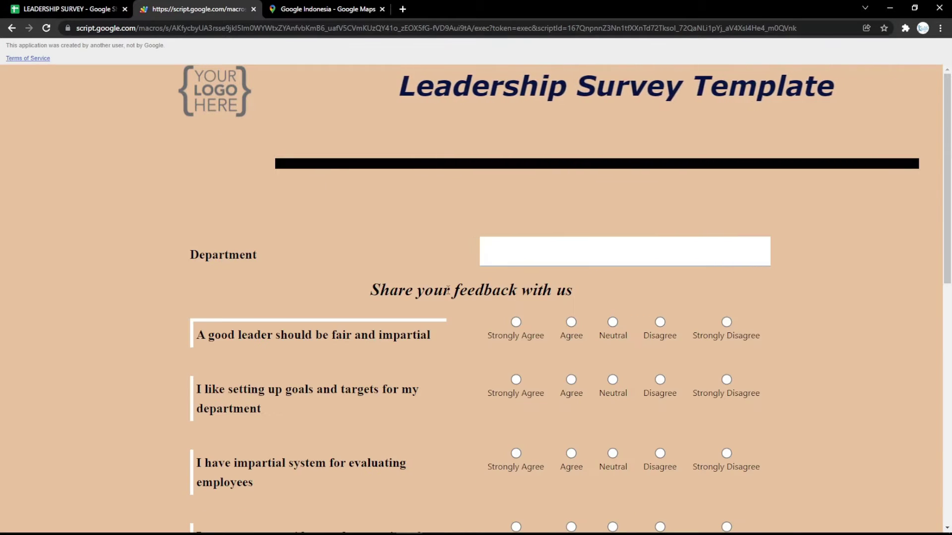
Fill the Body Background Color value on the Settings sheet light pink and reload the form to check it
key(ctrl+Page_Up)
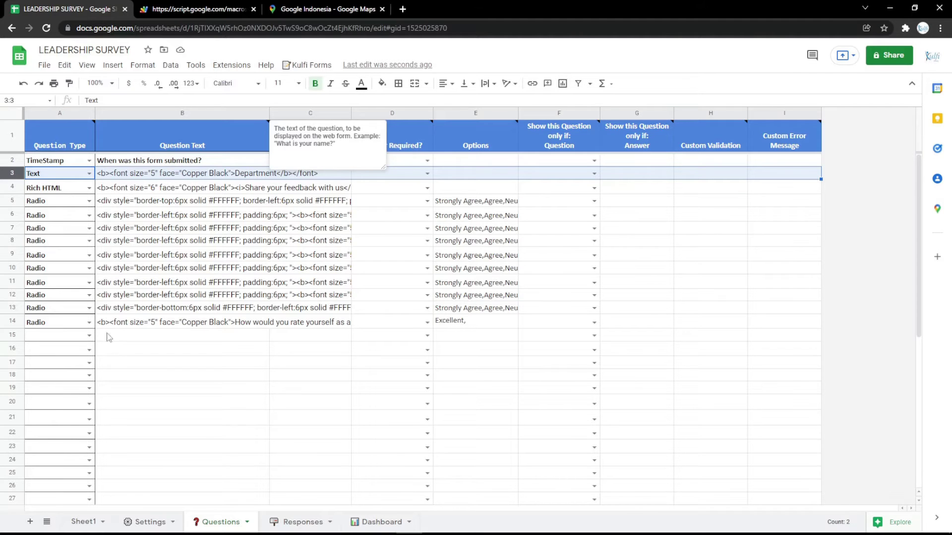
click(143, 521)
click(276, 255)
click(382, 82)
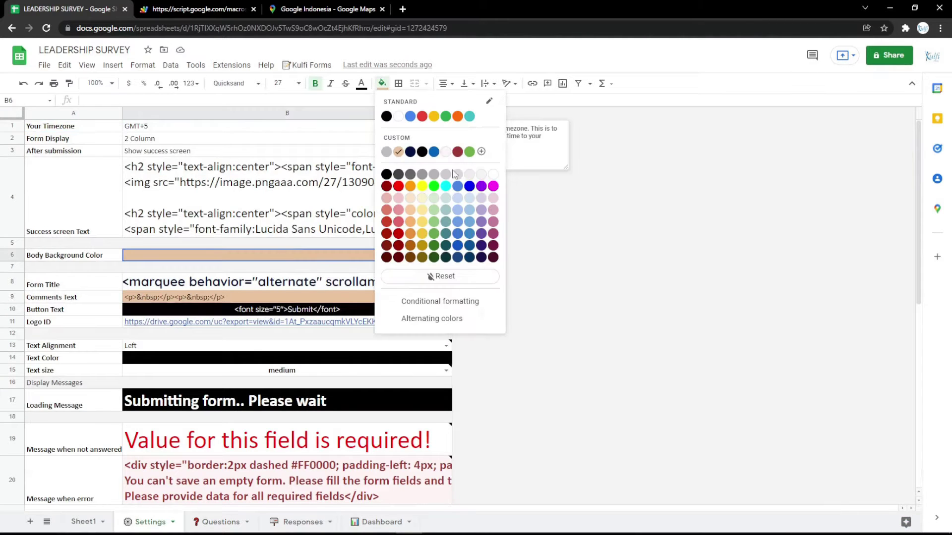
click(484, 198)
key(ctrl+Page_Down)
key(F5)
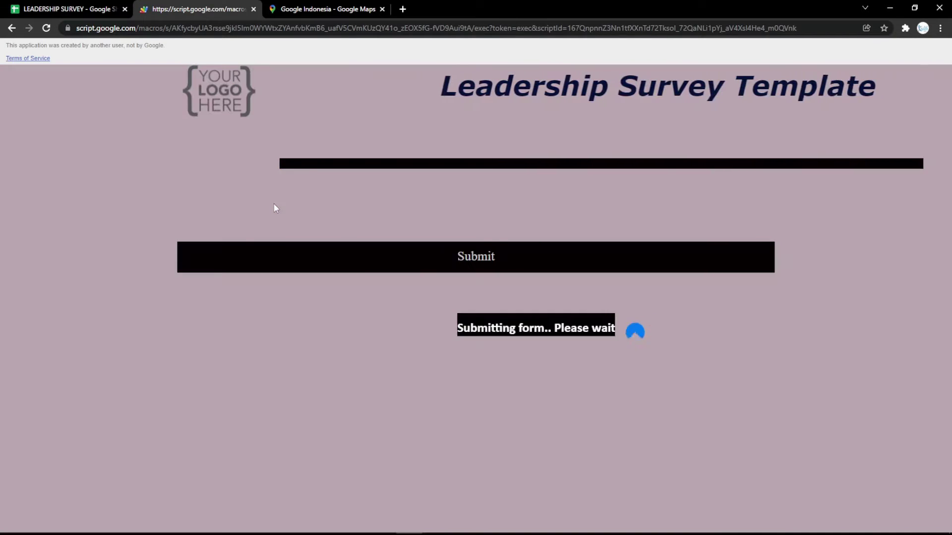
scroll(274, 204, down, 10)
scroll(273, 204, up, 10)
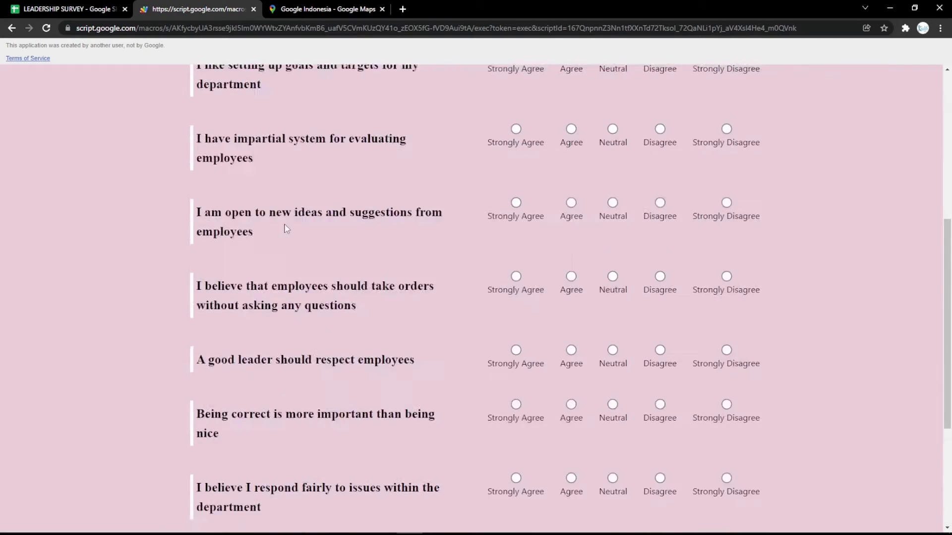
Fill the Button Text setting magenta and reload the form to see the magenta Submit button
click(125, 3)
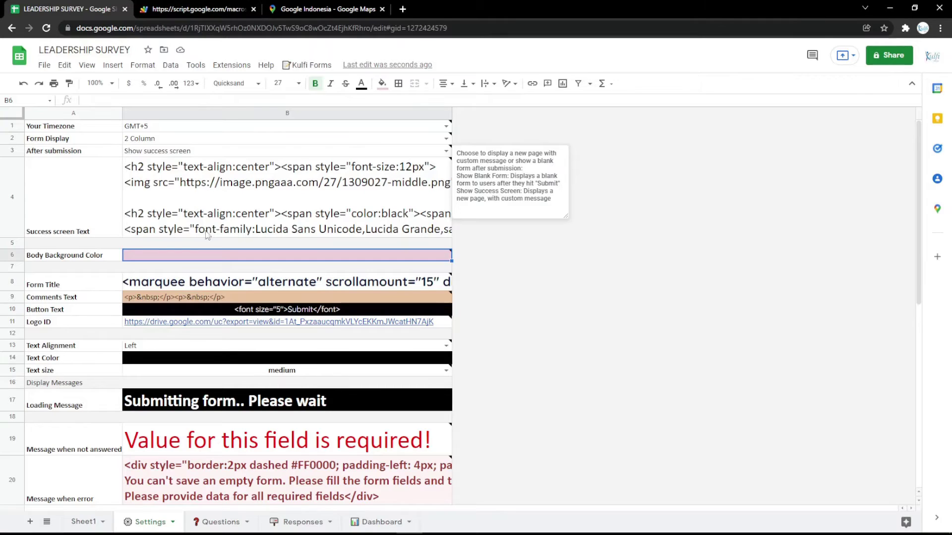
click(239, 312)
click(381, 84)
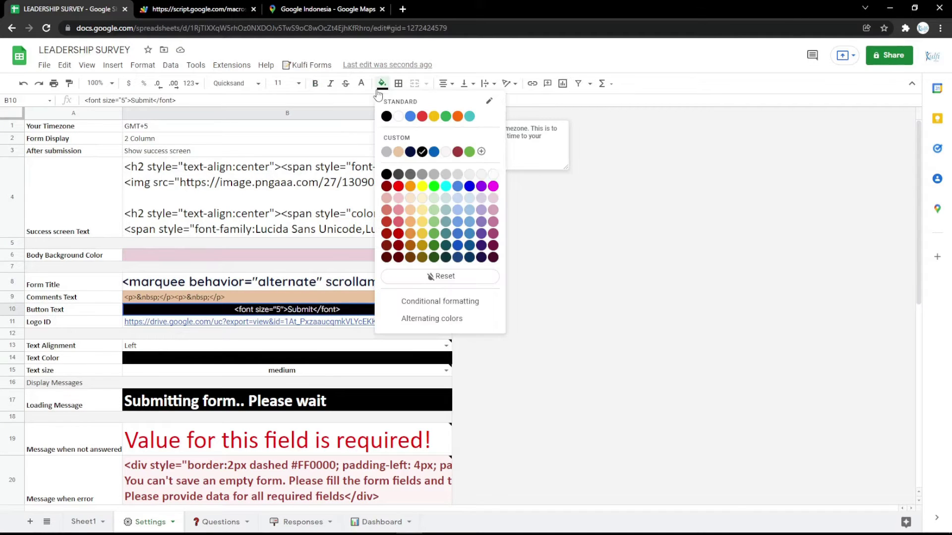
click(493, 186)
click(199, 9)
key(F5)
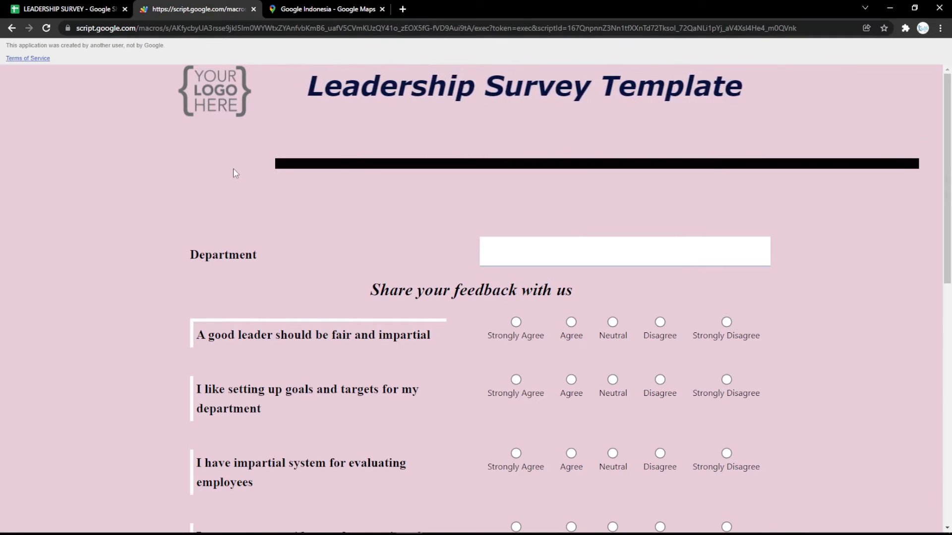
scroll(243, 198, down, 7)
scroll(470, 453, down, 4)
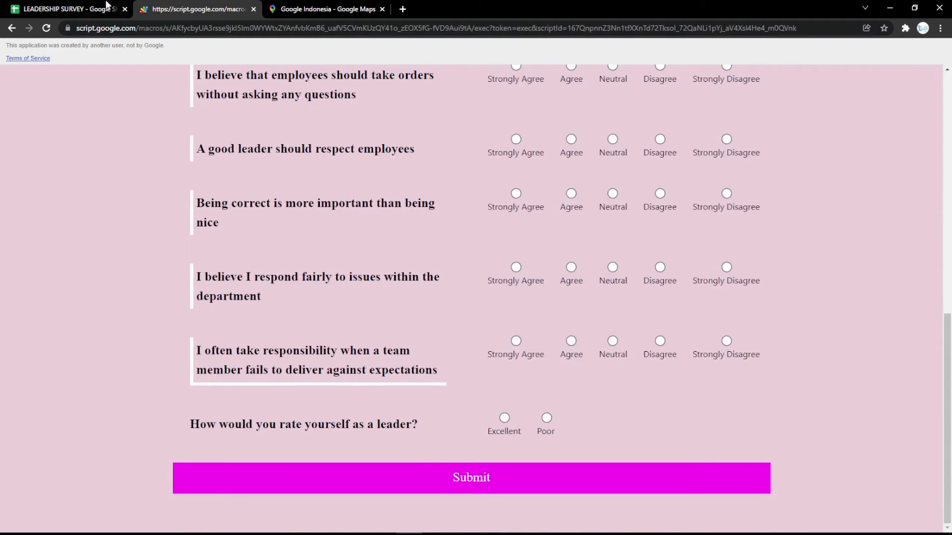
click(106, 6)
click(231, 320)
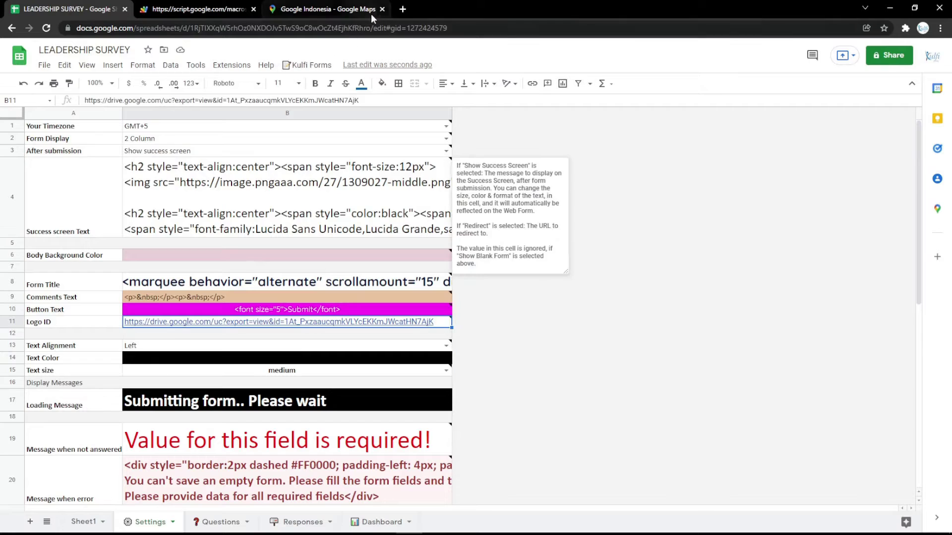
Paste the logo image's direct URL into Logo ID and reload the form to show YOUR LOGO HERE
click(402, 9)
click(94, 47)
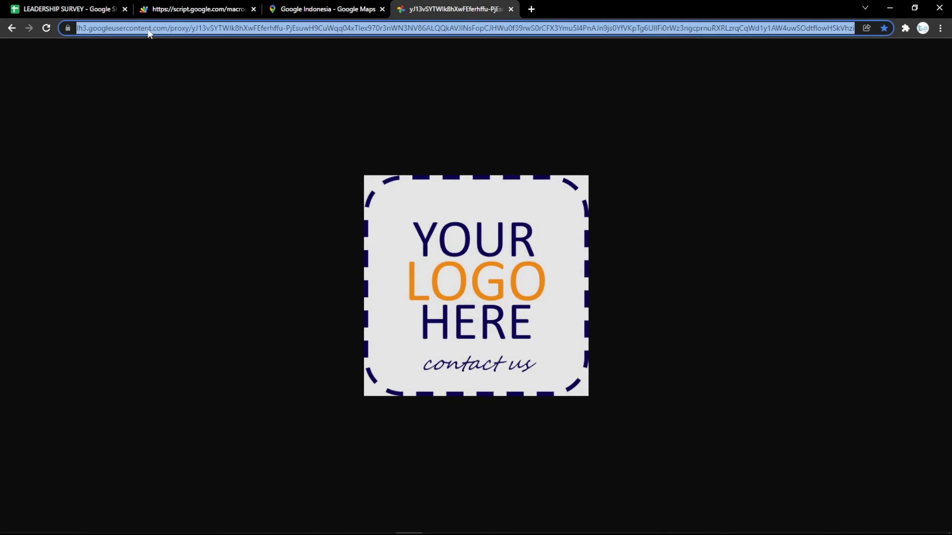
click(89, 5)
key(ctrl+v)
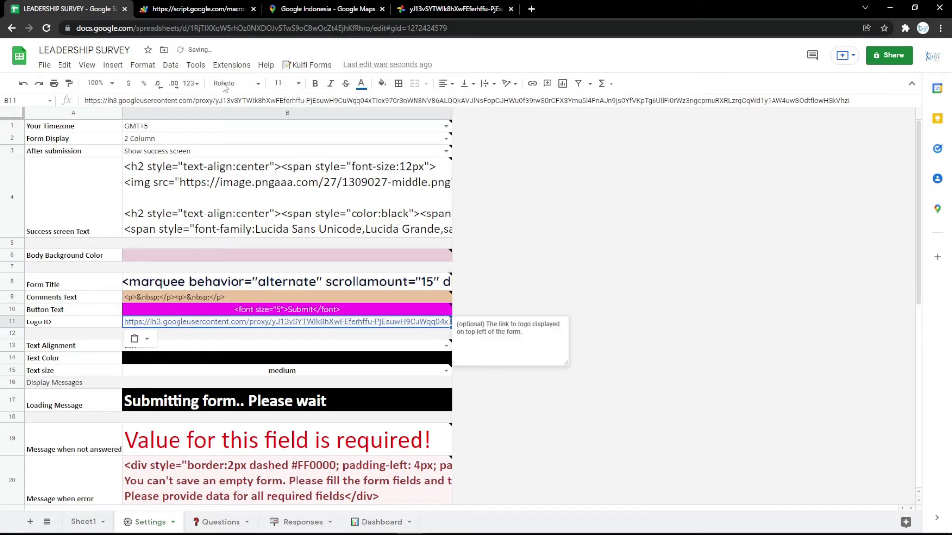
key(ctrl+Tab)
key(F5)
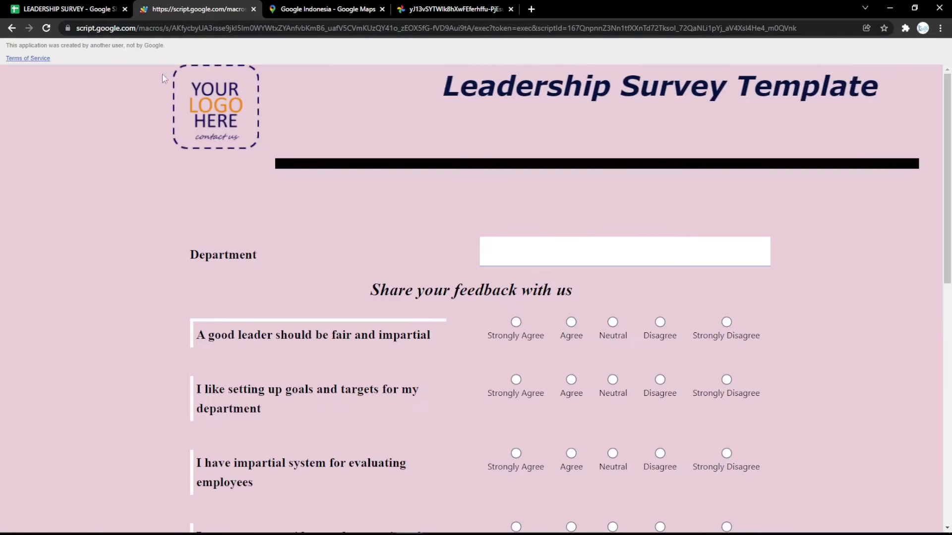
key(ctrl+1)
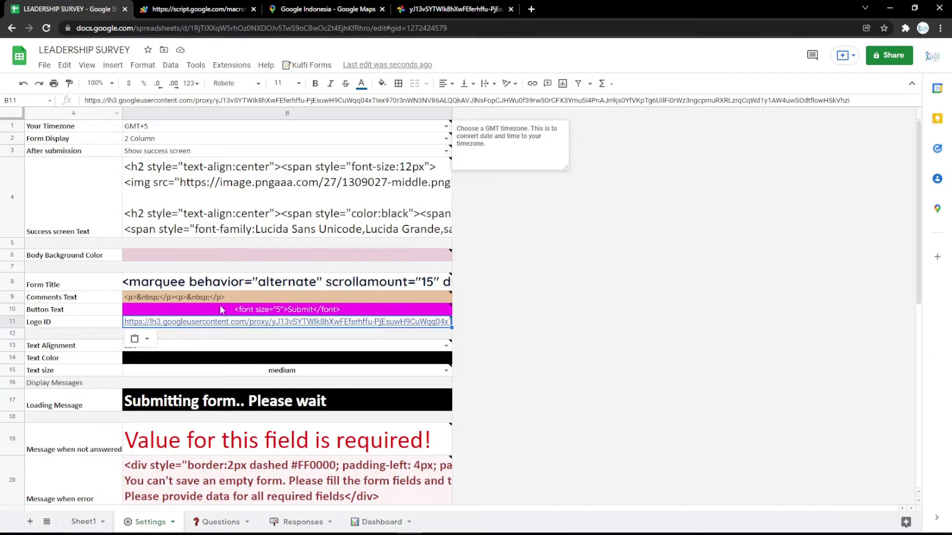
Fill the Text Color setting magenta and check the result on the live form
click(264, 359)
click(382, 83)
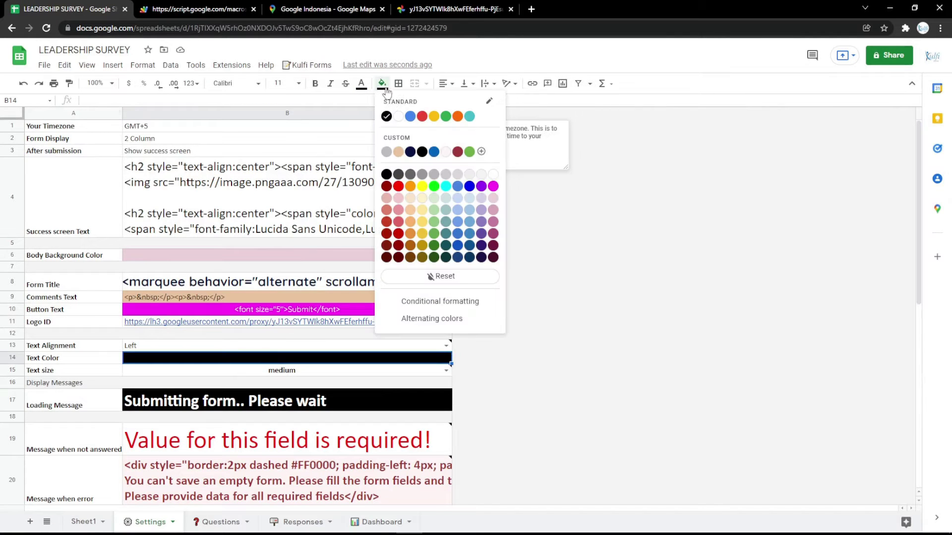
click(490, 184)
click(238, 9)
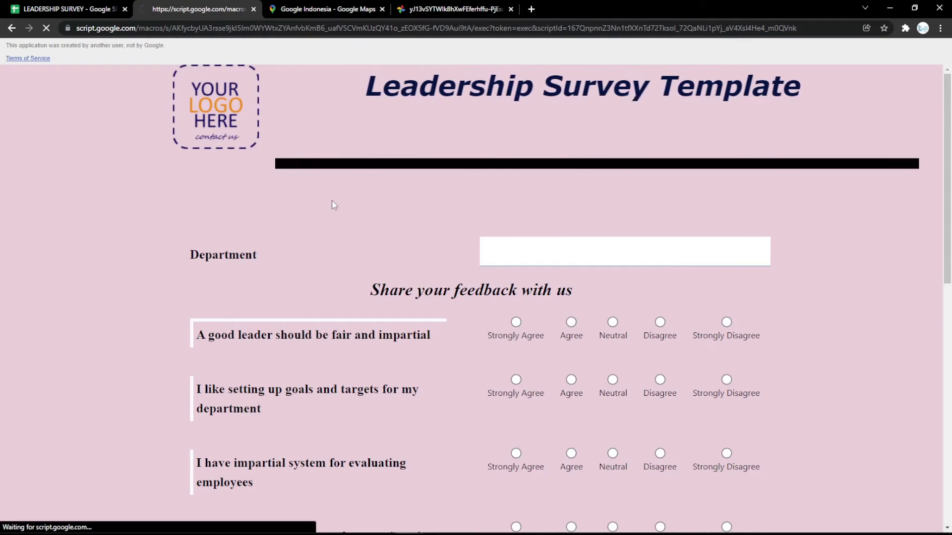
scroll(336, 212, down, 10)
scroll(304, 230, up, 10)
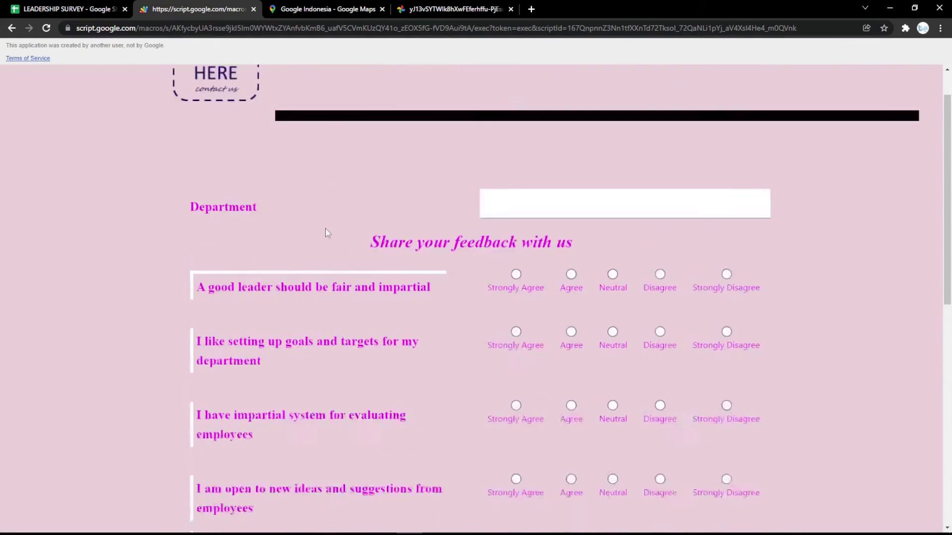
click(99, 9)
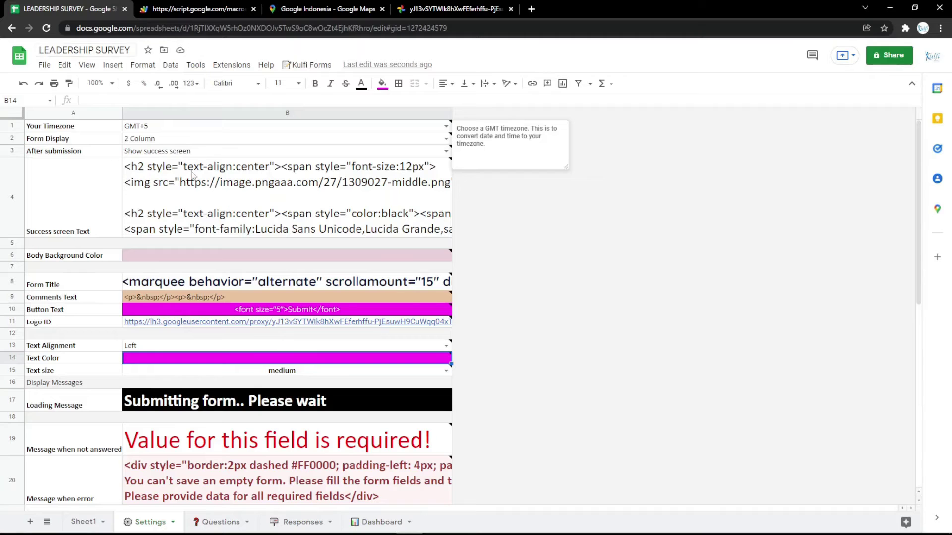
Append 'a minutes' to the Loading Message in B17 and preview it on the survey
click(272, 399)
text(a m)
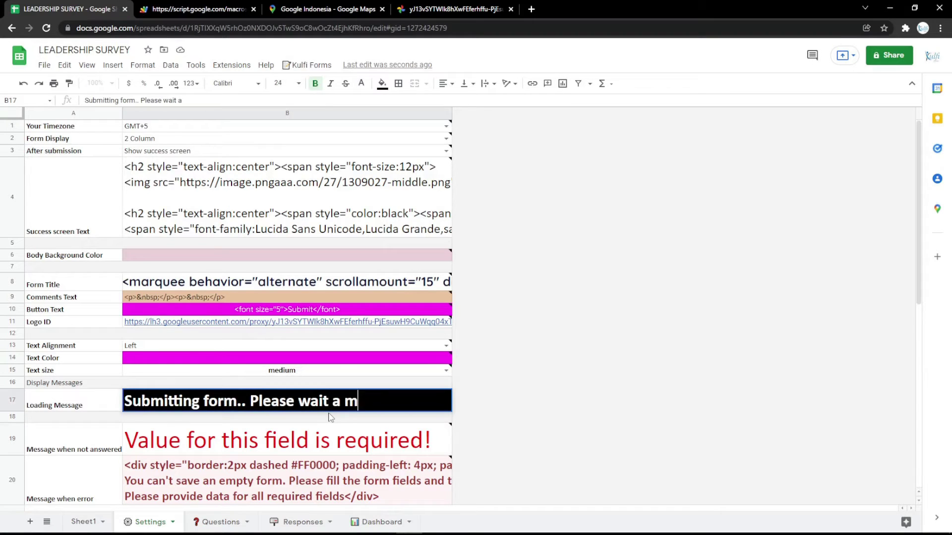
text(inutes)
key(Return)
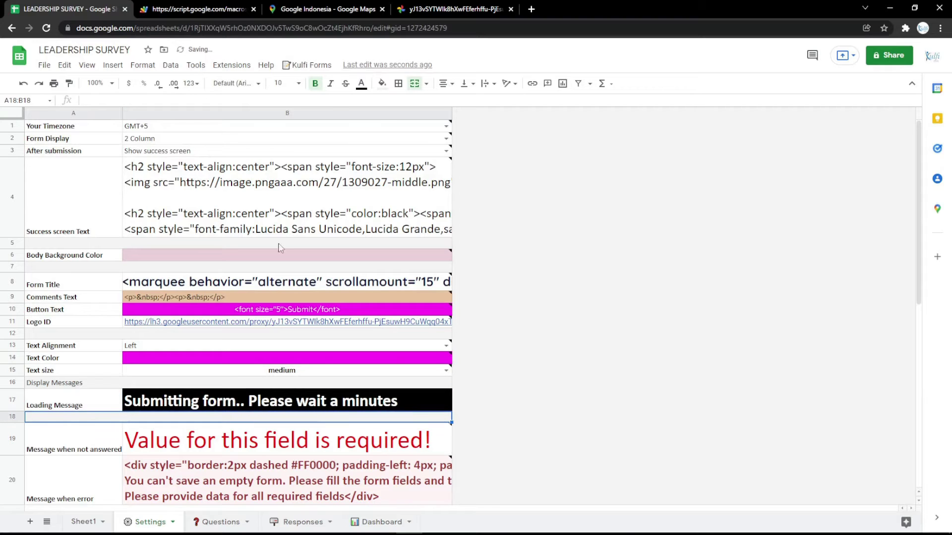
click(196, 8)
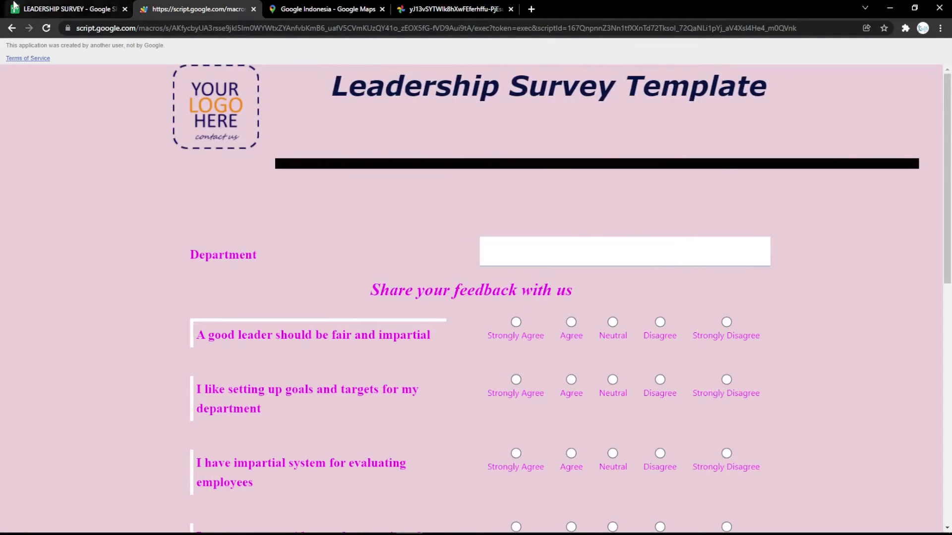
click(67, 9)
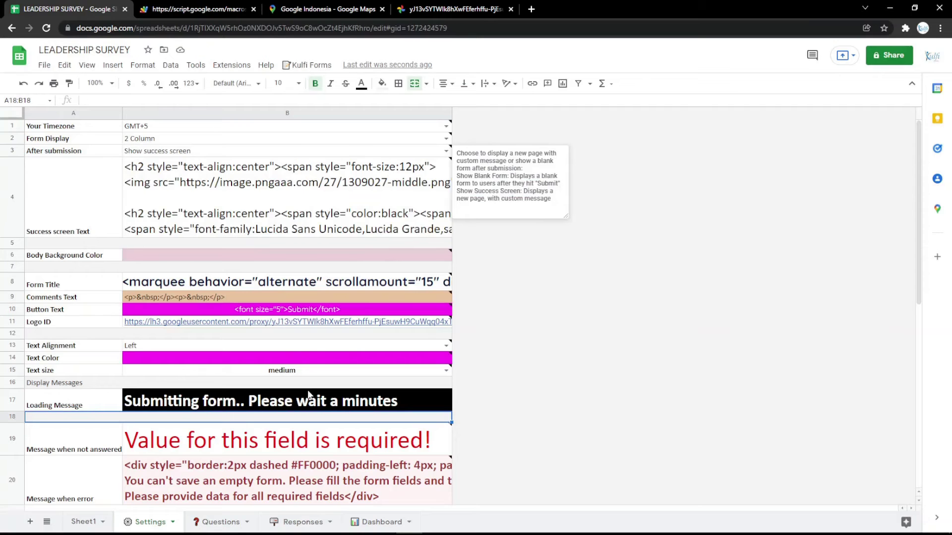
double_click(300, 281)
click(327, 351)
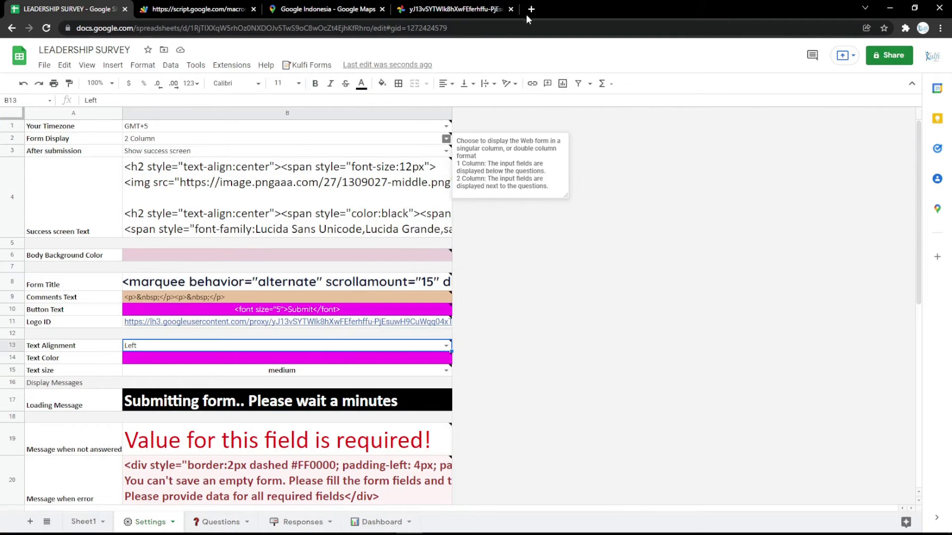
In the online HTML editor, type LEADERSHIP SURVEY and make it centred, bold, italic and underlined
click(531, 9)
click(117, 45)
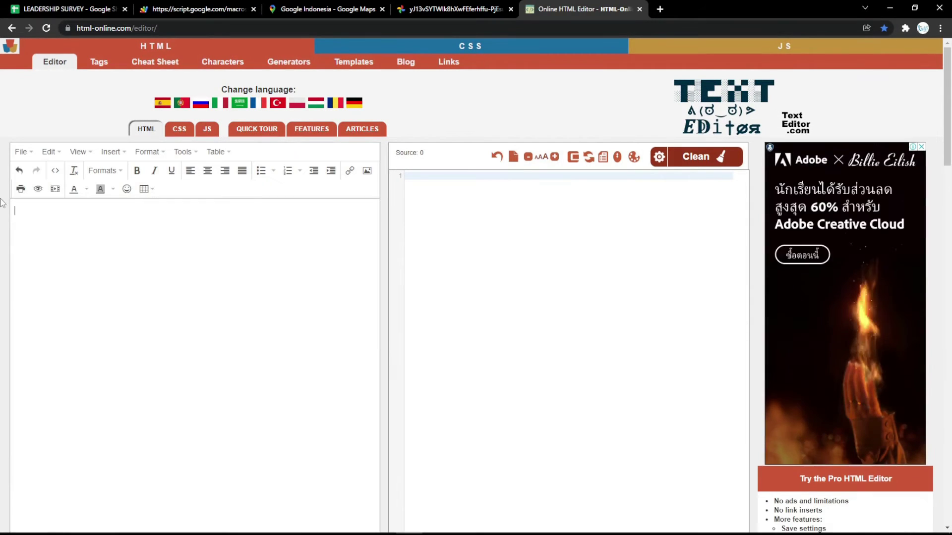
text(LEADERSH)
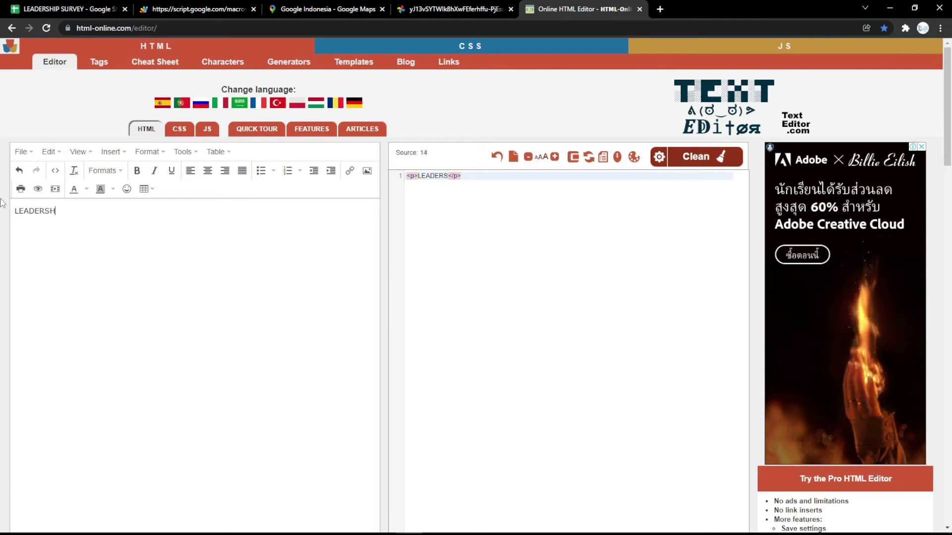
text(IP SURV)
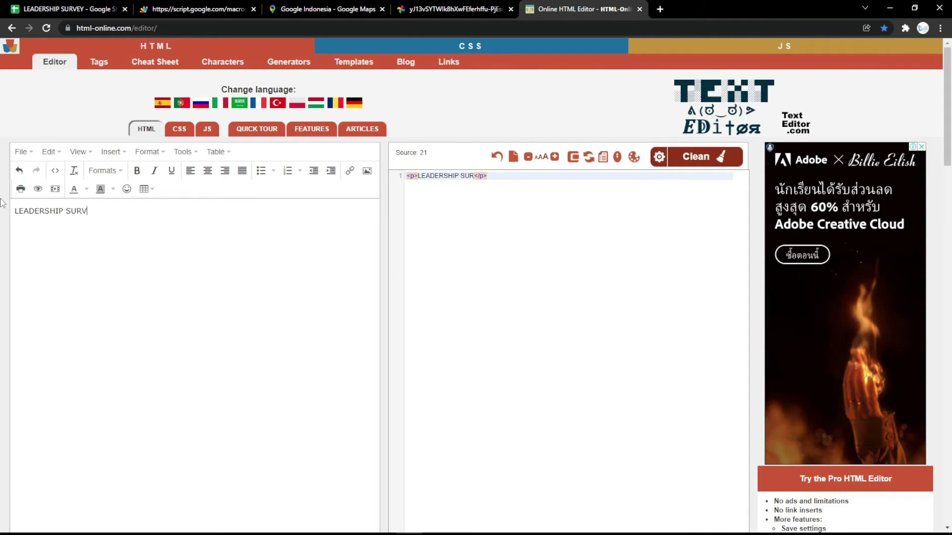
text(EY)
key(ctrl+a)
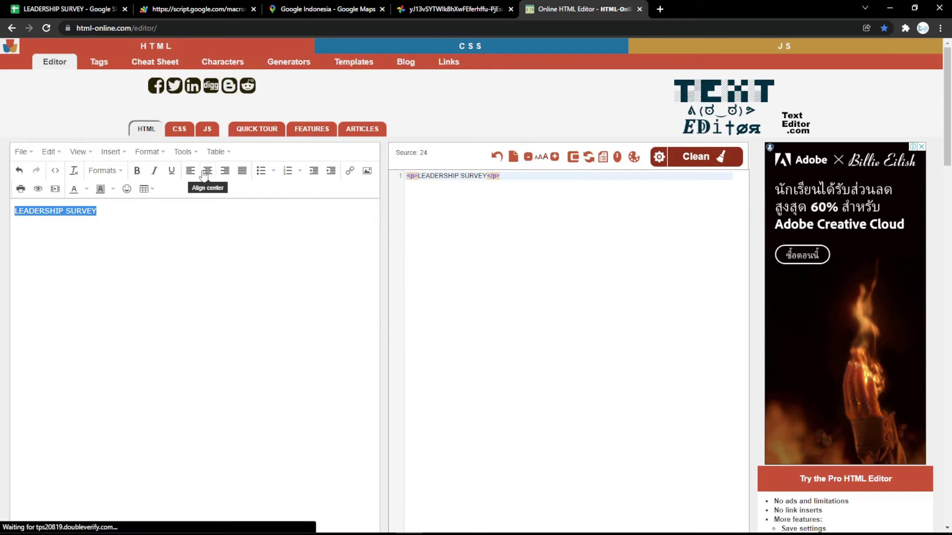
click(208, 171)
click(137, 171)
click(155, 171)
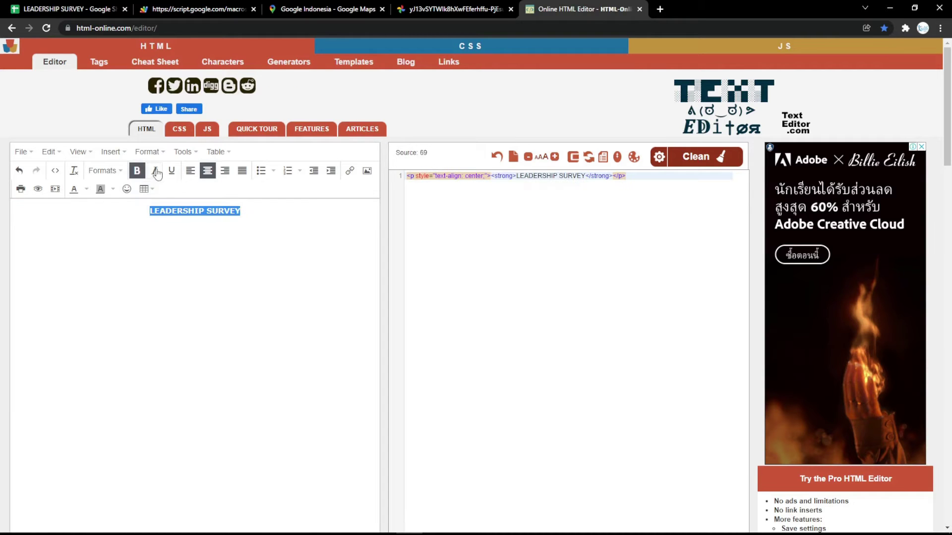
click(171, 170)
Turn the title into a magenta Heading 1 and copy its HTML source
click(107, 172)
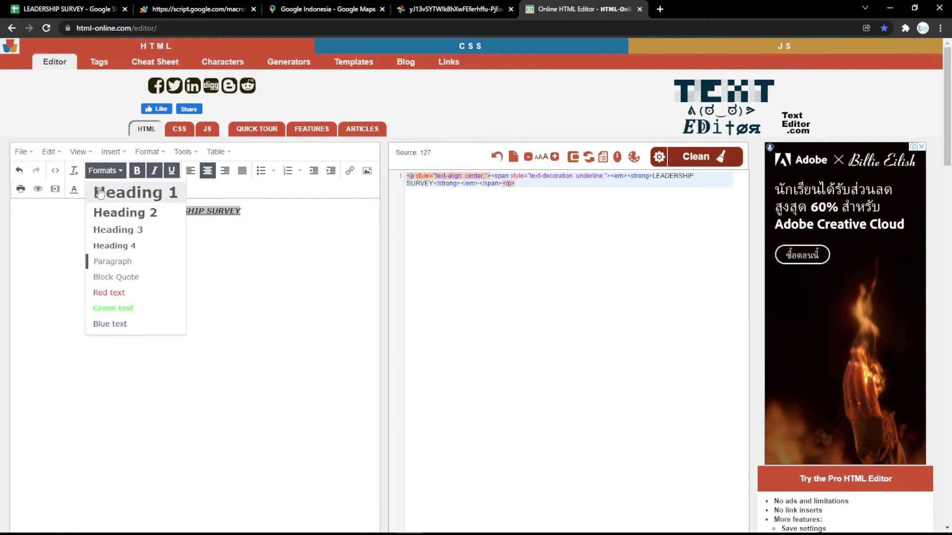
click(101, 192)
click(75, 191)
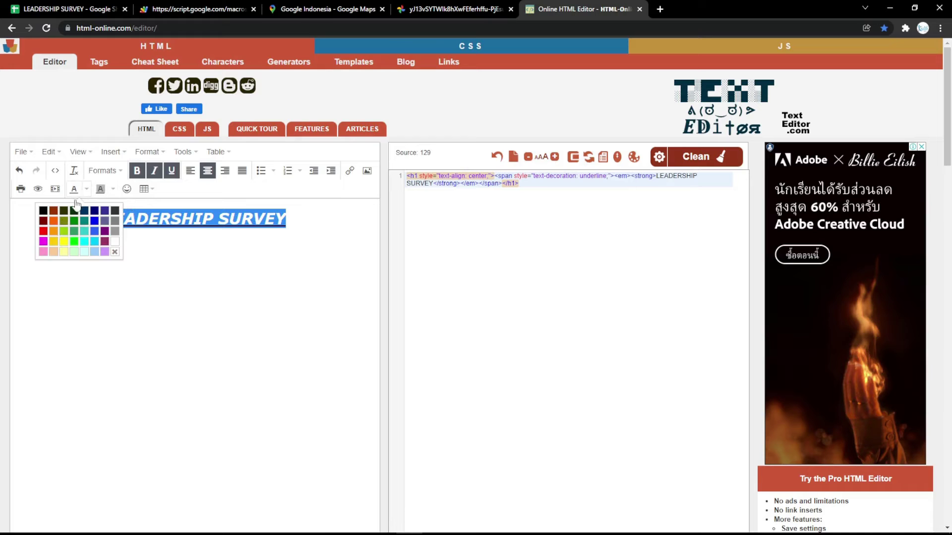
click(43, 241)
click(251, 230)
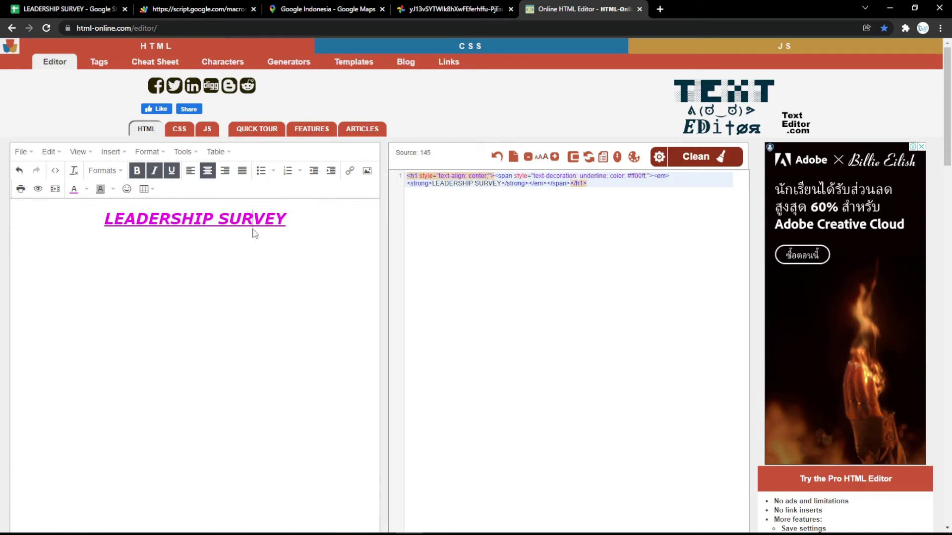
drag(609, 191, 406, 174)
key(ctrl+c)
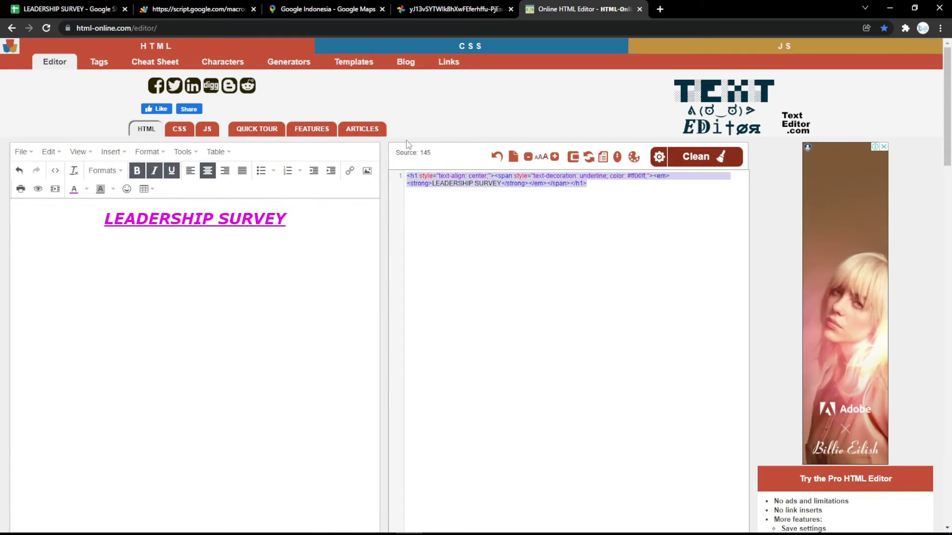
click(65, 9)
click(232, 283)
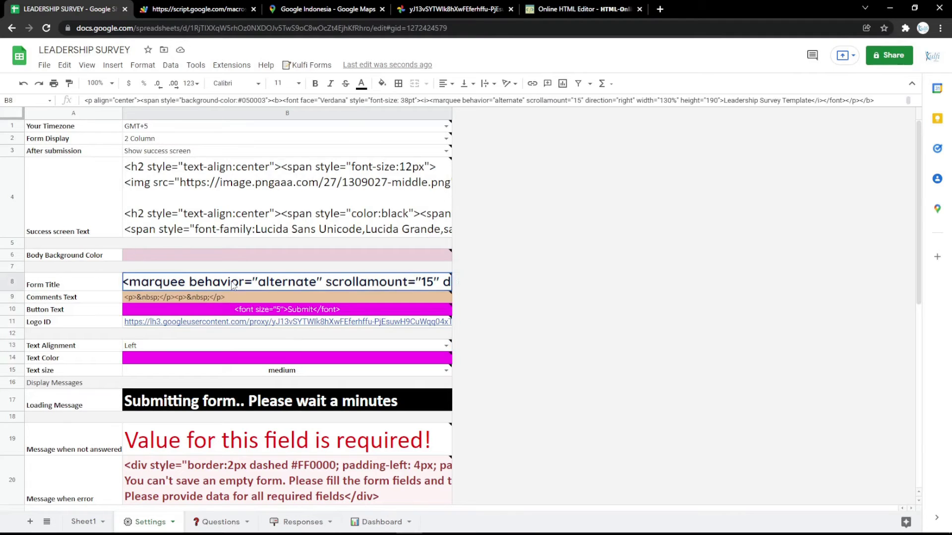
Paste the heading HTML over B8's Form Title code, reload the survey, then open Responses
double_click(232, 283)
key(ctrl+a)
key(ctrl+v)
key(Return)
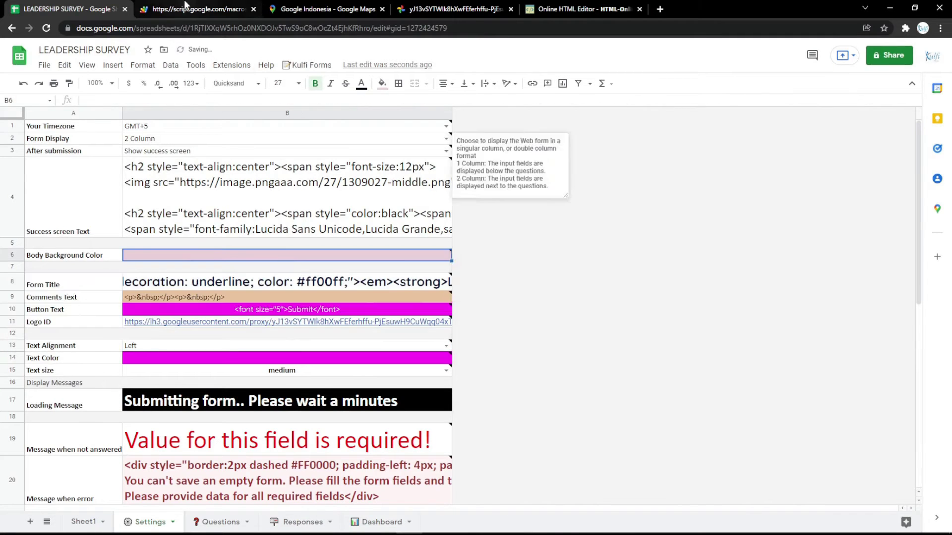
click(193, 9)
key(F5)
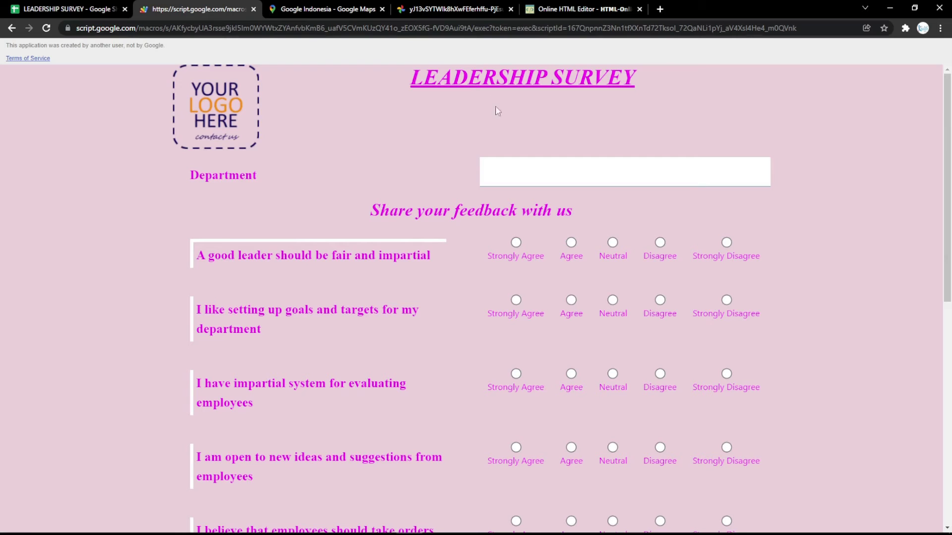
click(130, 7)
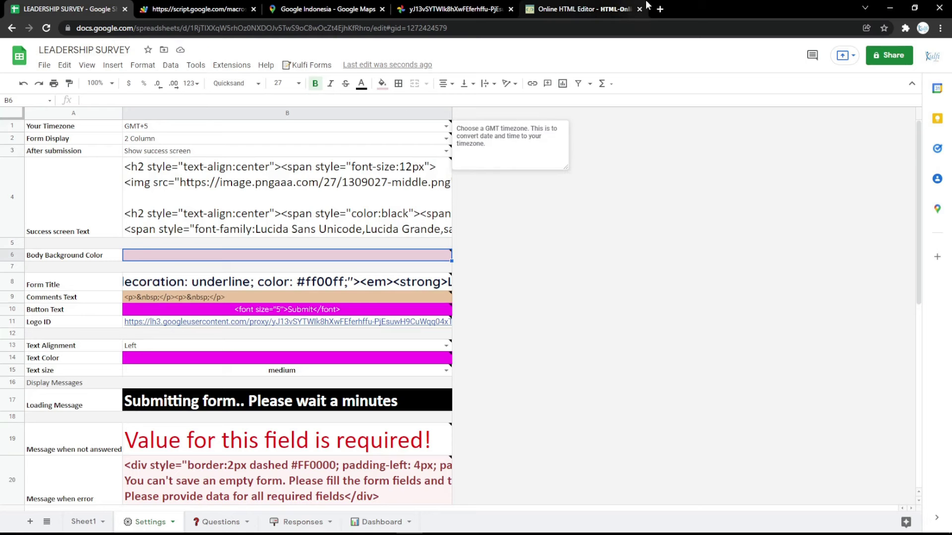
mouse_move(323, 237)
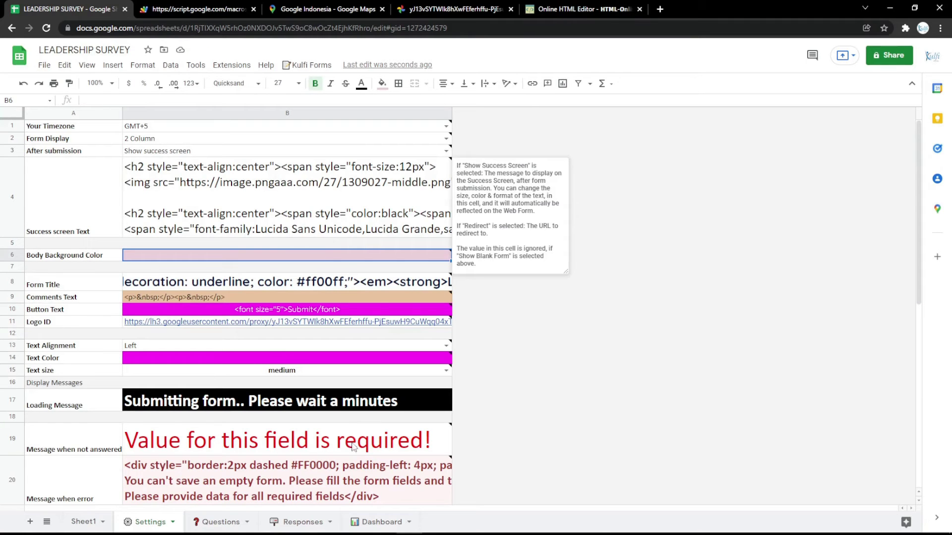
click(299, 522)
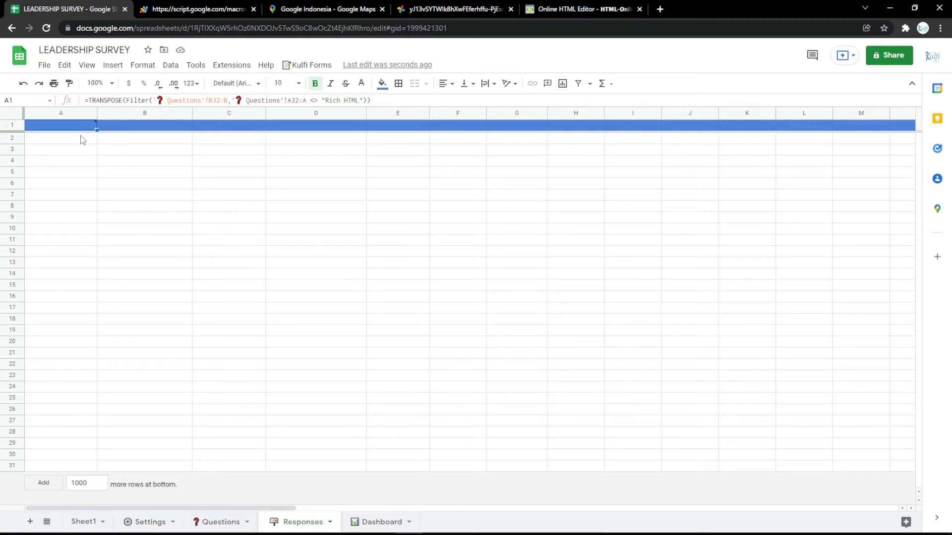
Copy the TRANSPOSE formula from the Google Keep RESPONSES note, undoing an accidental paste
mouse_move(77, 129)
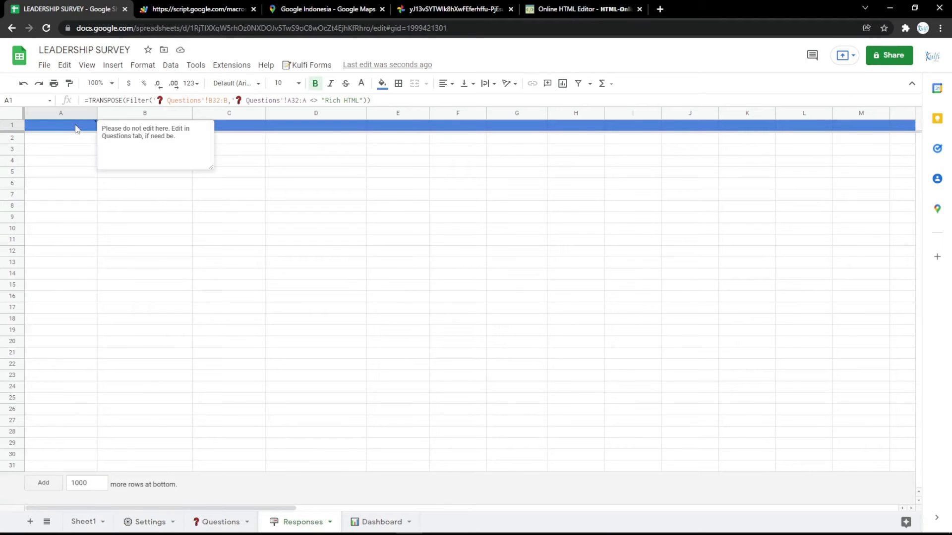
click(660, 9)
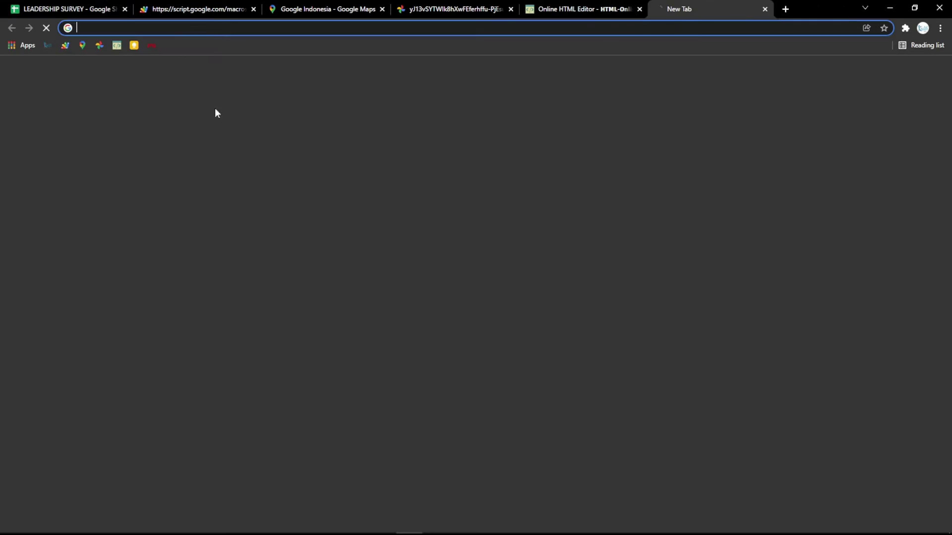
click(134, 46)
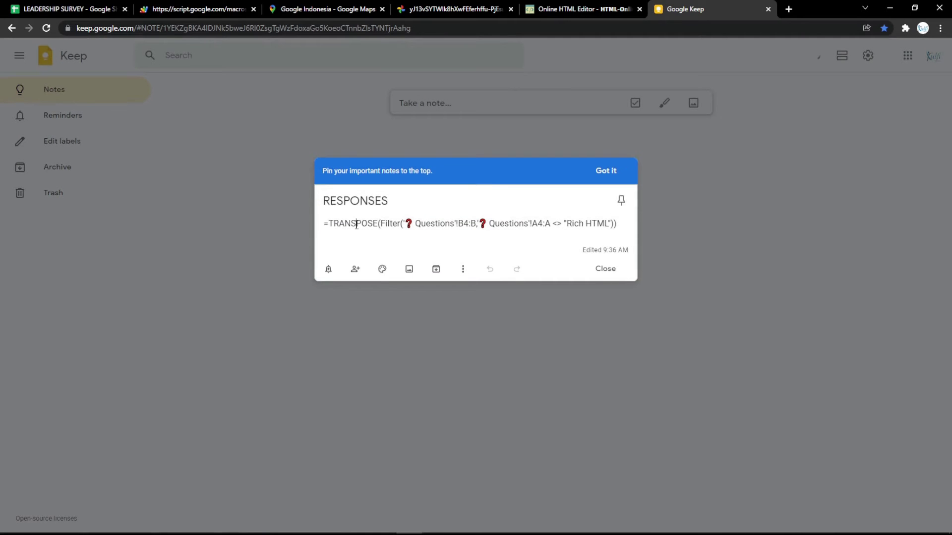
key(ctrl+a)
key(ctrl+v)
key(ctrl+z)
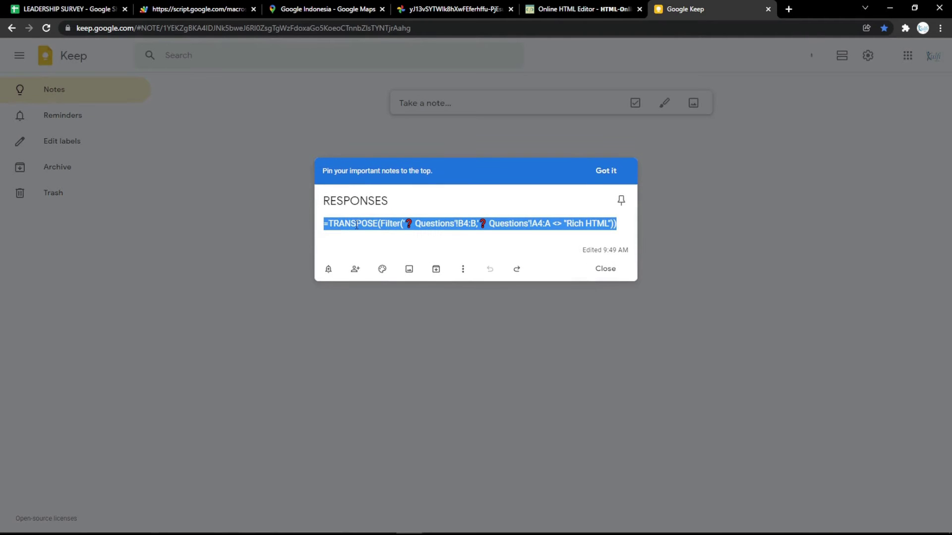
click(99, 9)
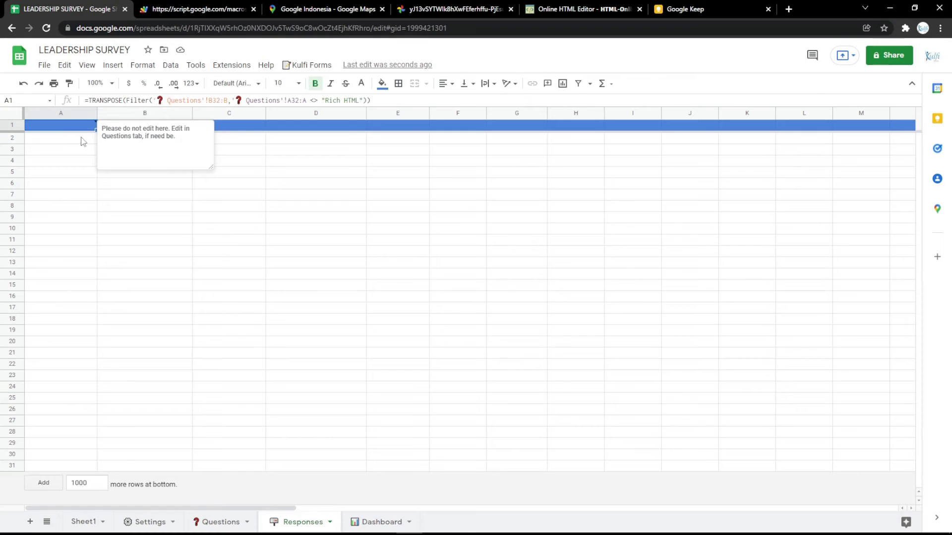
Paste the TRANSPOSE formula into Responses cell A1 and find the Department question in Questions B3
double_click(74, 129)
key(ctrl+a)
text(=TRANSPOSE(Filter('❓ Questions'!B32:B,'❓ Questions'!A32:A <> "Rich HTML")))
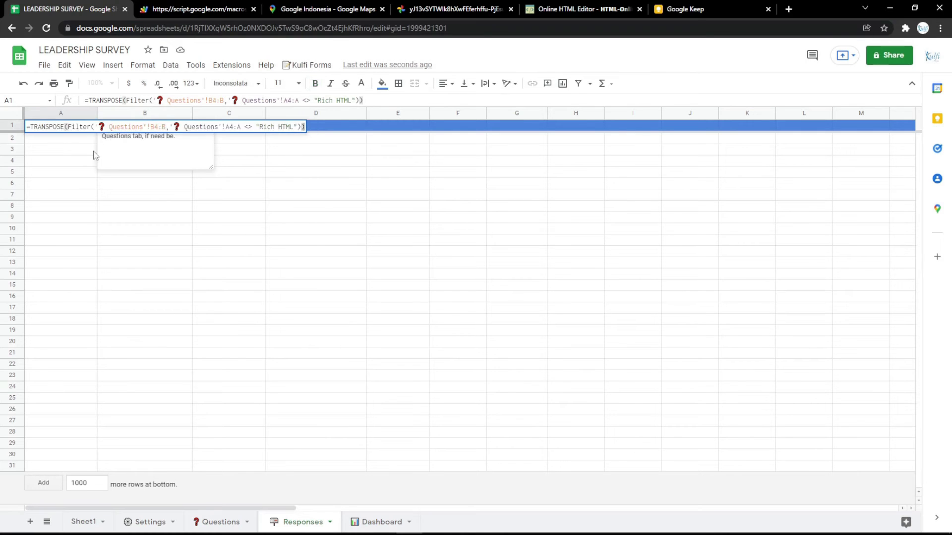
click(67, 160)
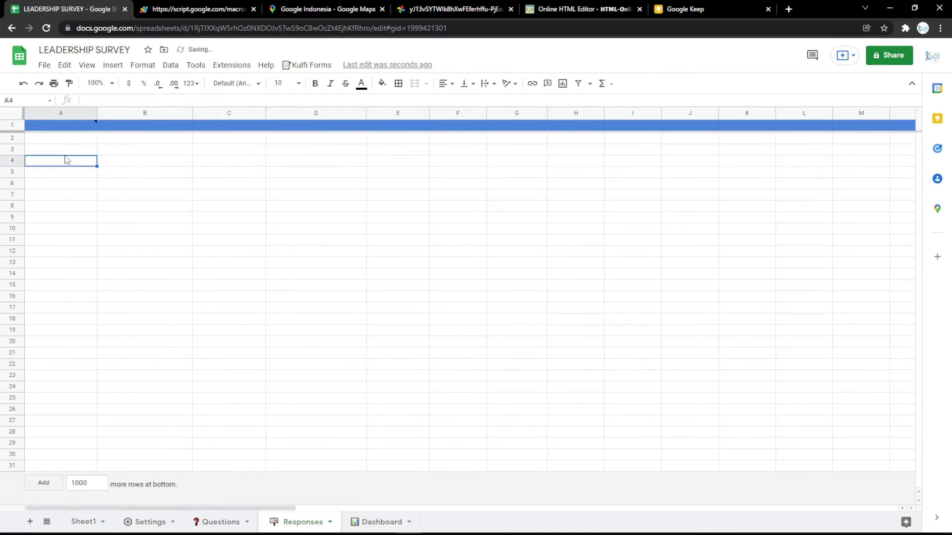
click(221, 522)
click(170, 178)
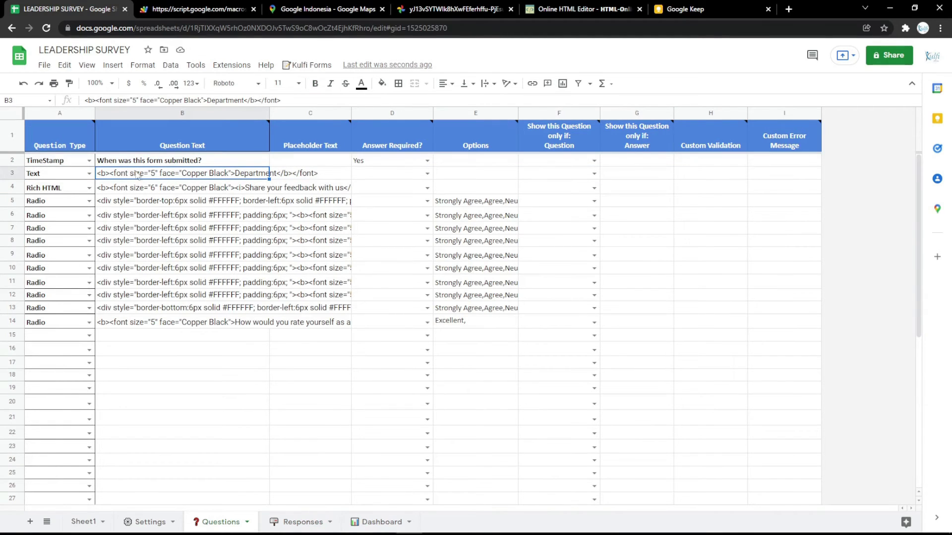
Change the A1 header formula's range from 'Questions'!B4:B to B3:B
click(289, 521)
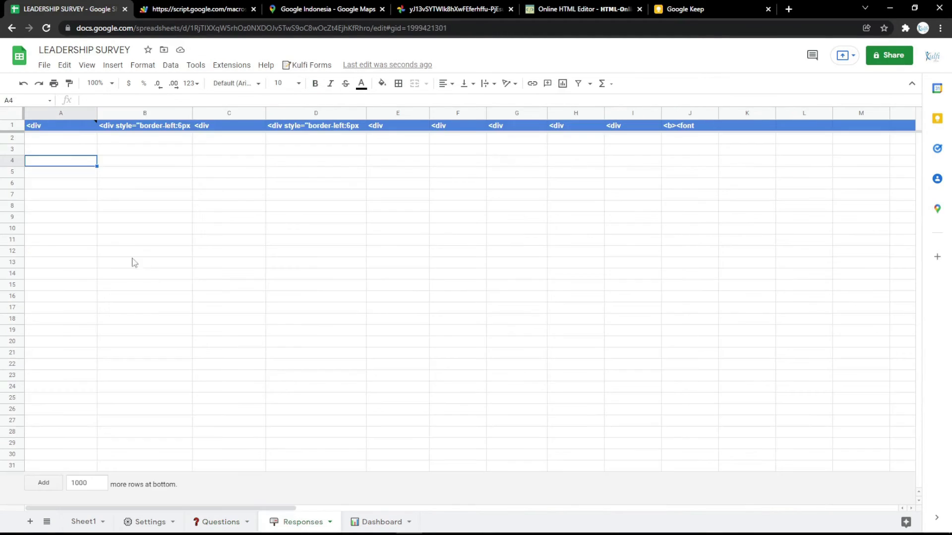
double_click(64, 128)
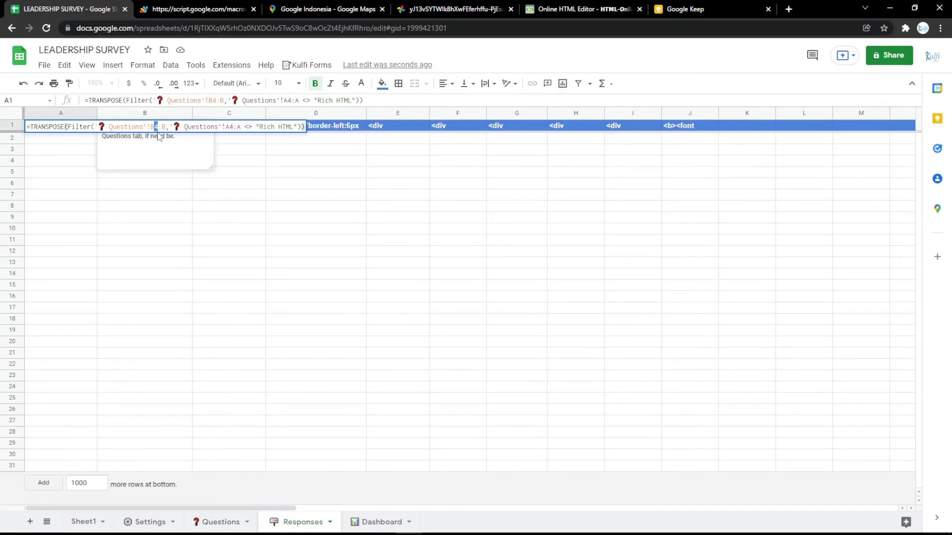
text(3)
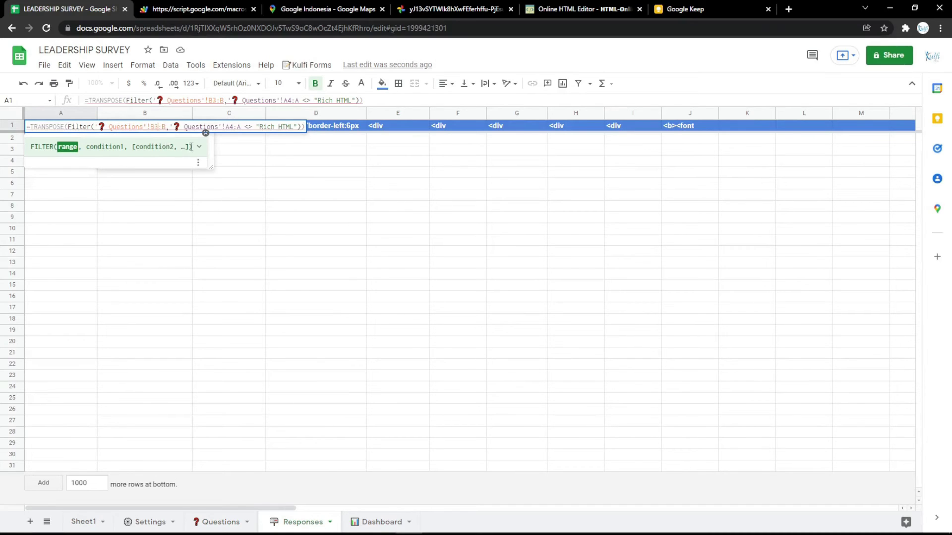
click(234, 128)
click(233, 161)
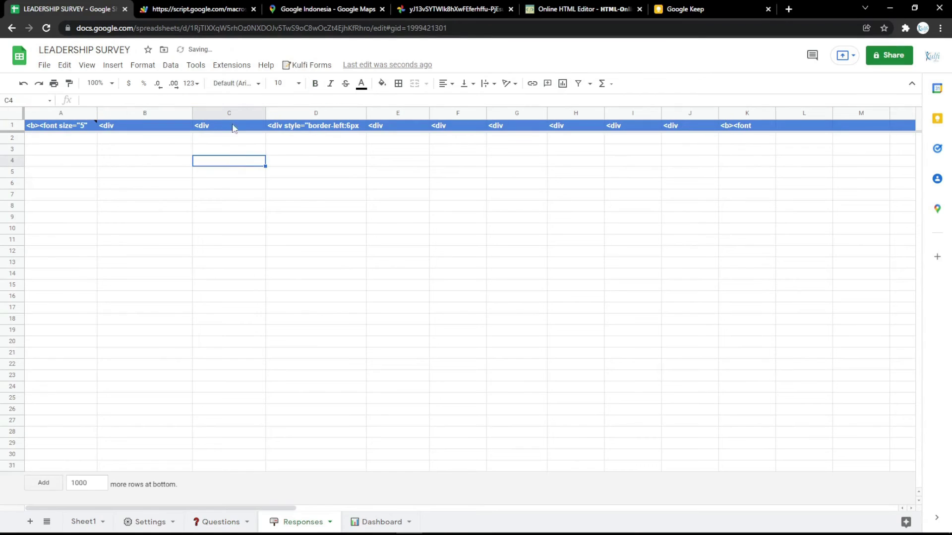
click(198, 9)
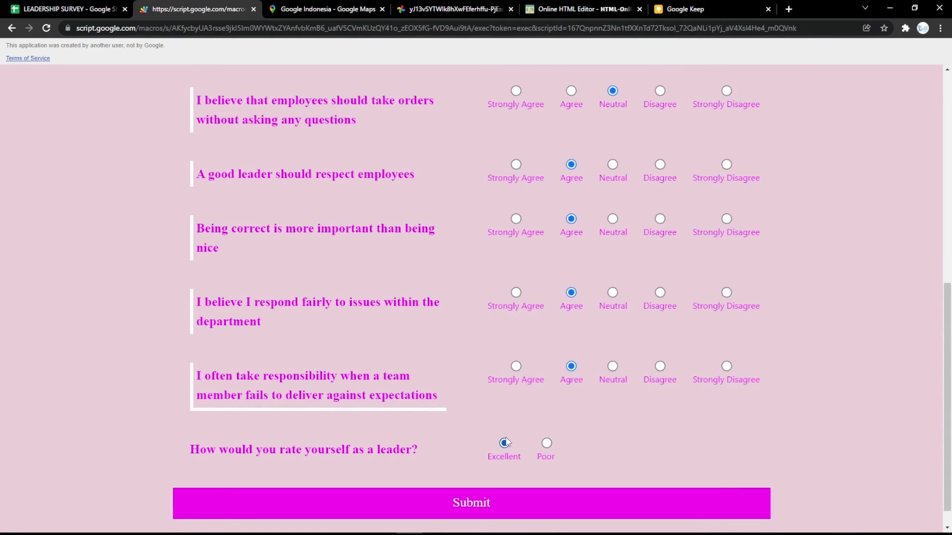
Submit the completed survey and confirm the answers appear as row 2 on the Responses sheet
scroll(508, 456, down, 1)
click(510, 470)
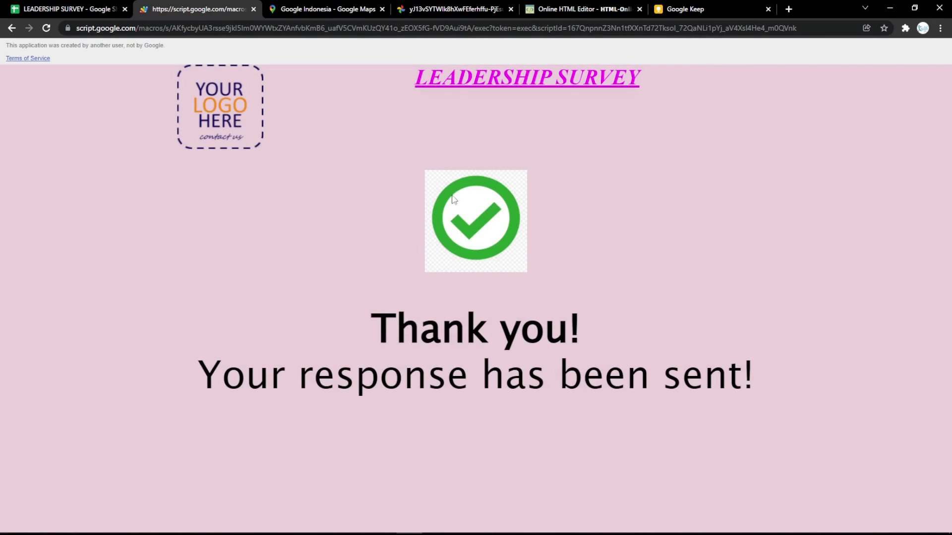
click(70, 9)
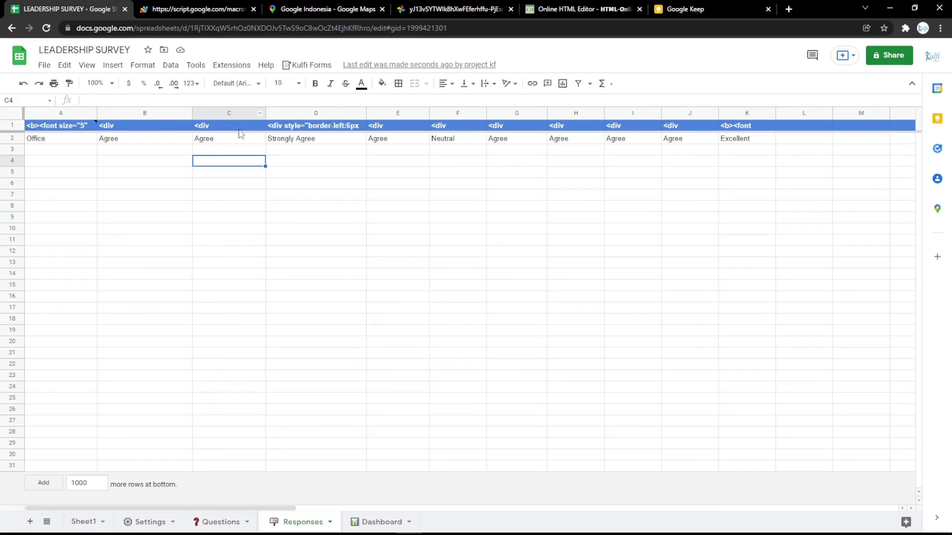
click(193, 6)
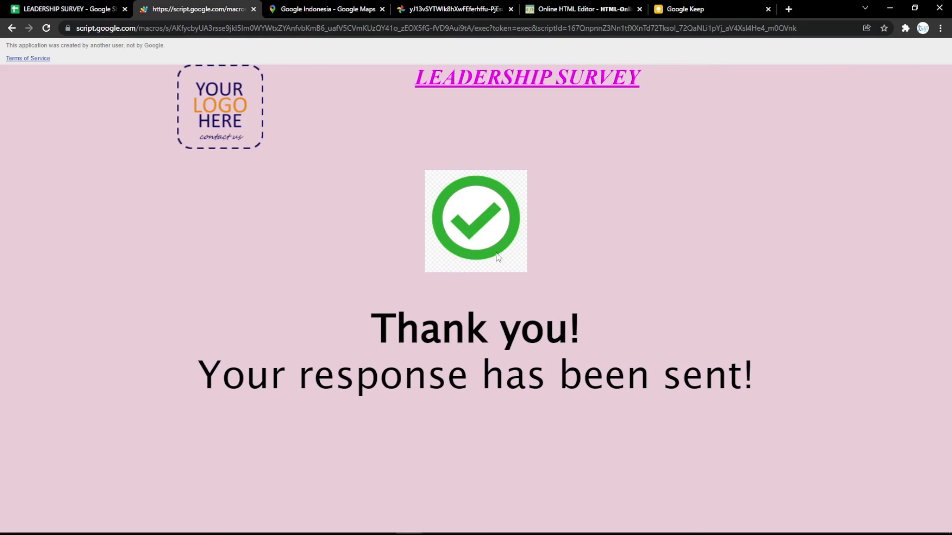
click(69, 9)
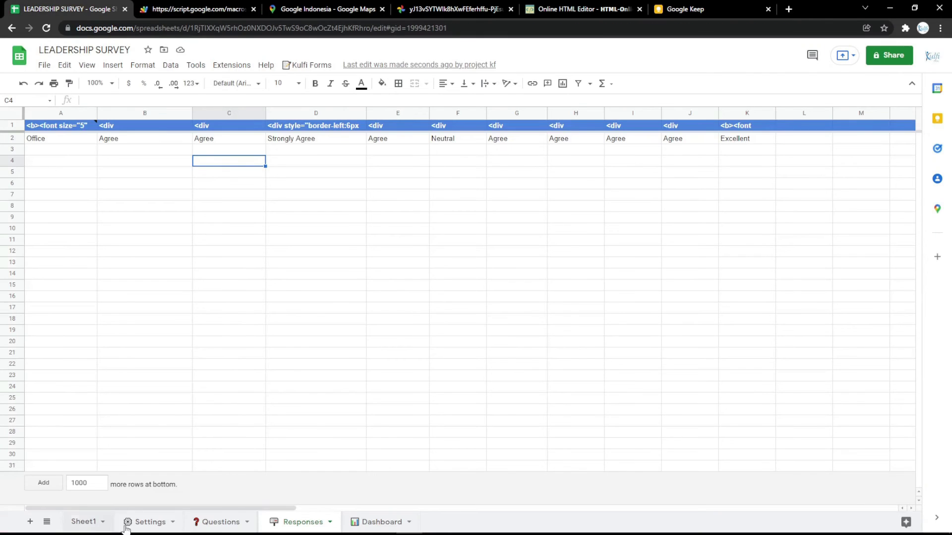
Load the pngimg.com thank_you_PNG66.png image in a new tab and select its web address
click(150, 522)
click(250, 182)
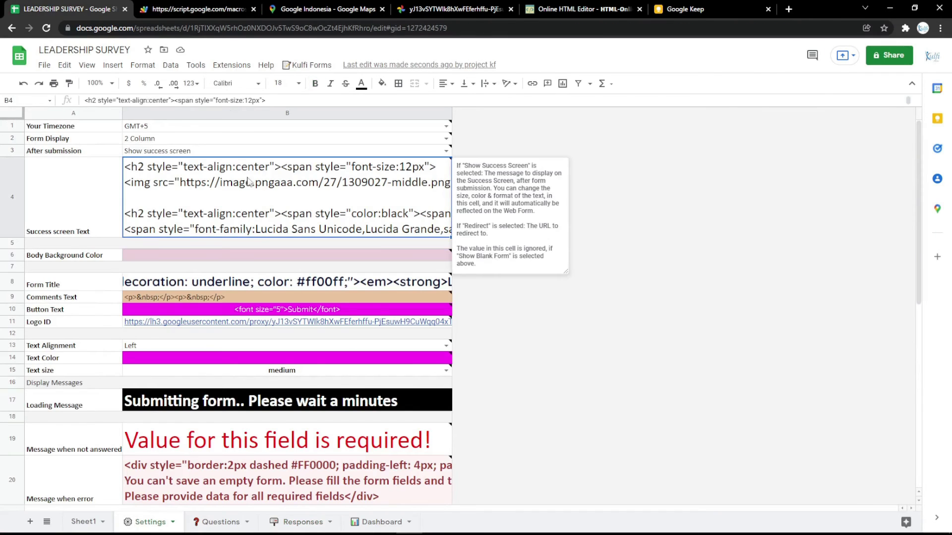
key(ctrl+t)
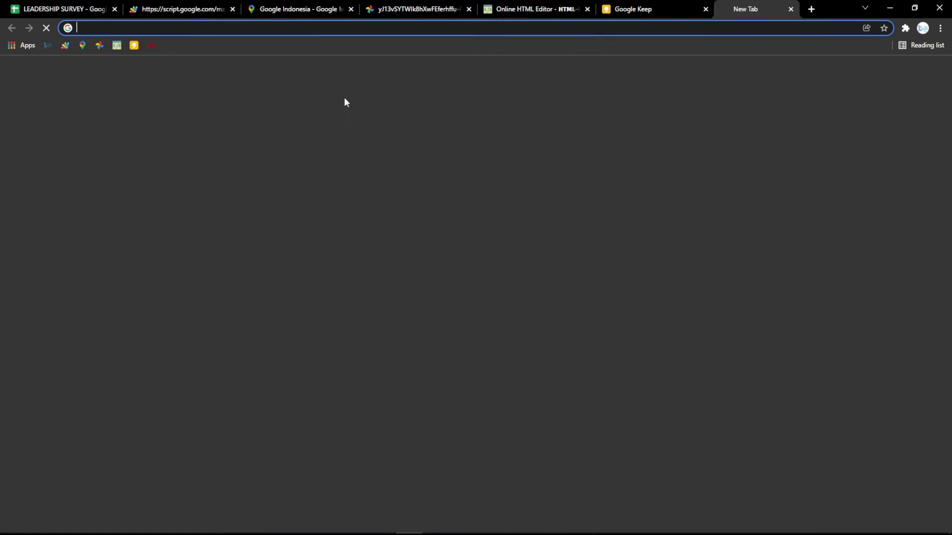
click(151, 46)
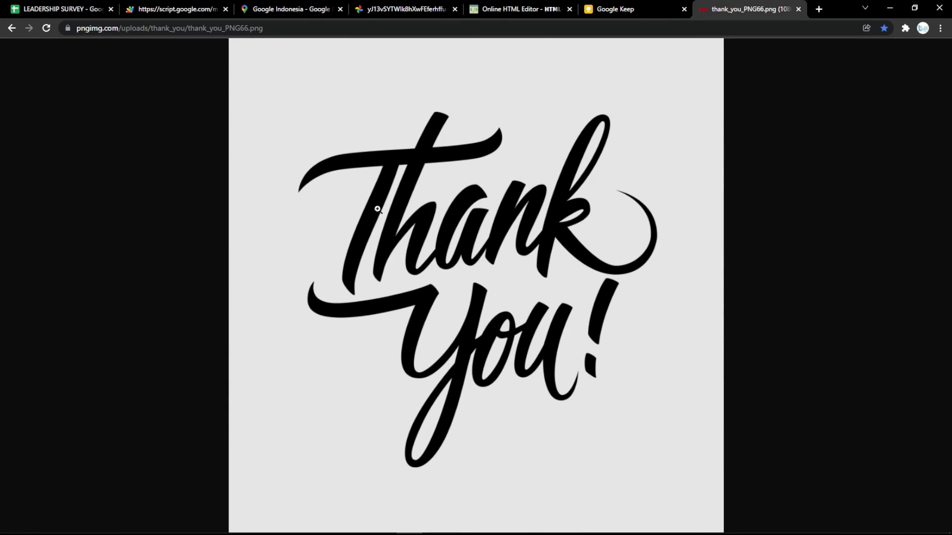
click(304, 28)
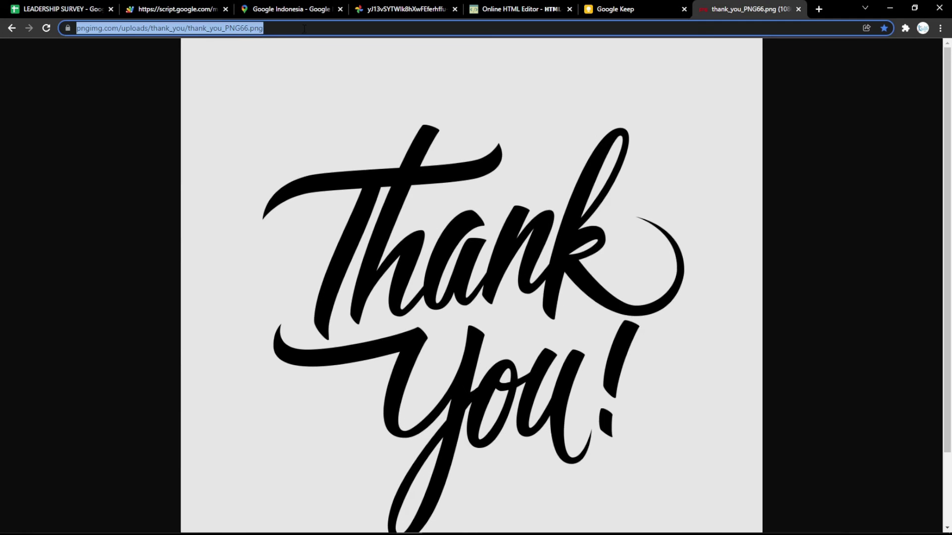
click(378, 140)
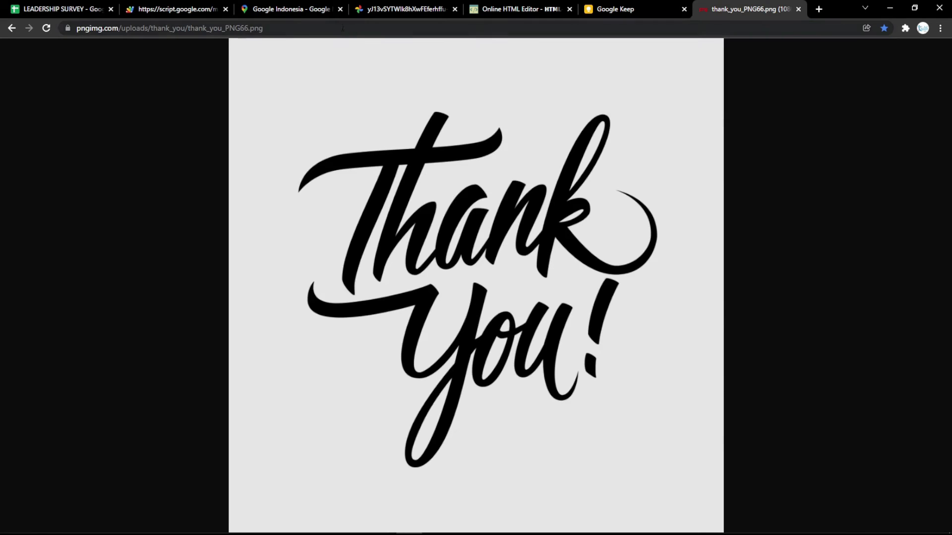
click(342, 28)
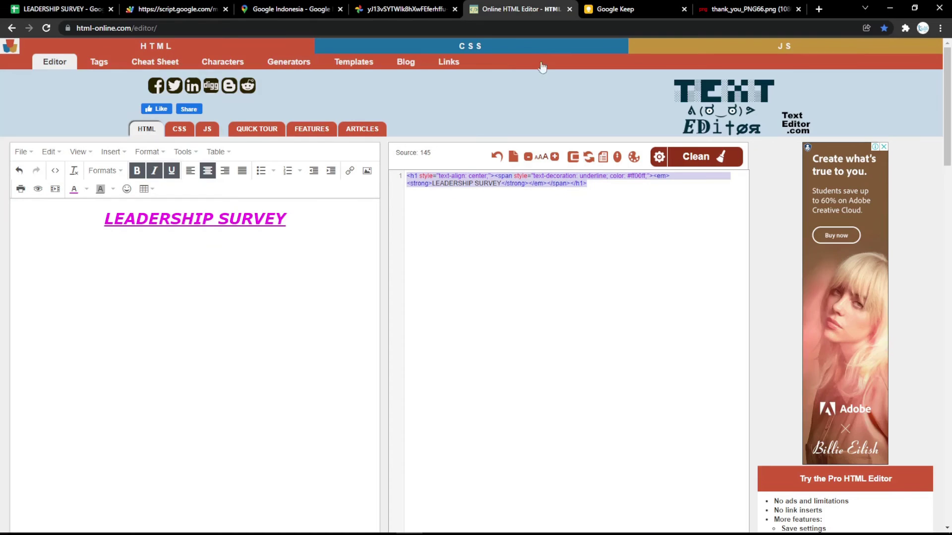
Replace the editor's LEADERSHIP SURVEY heading with the pasted Thank You image and shrink it
click(521, 9)
key(ctrl+a)
key(BackSpace)
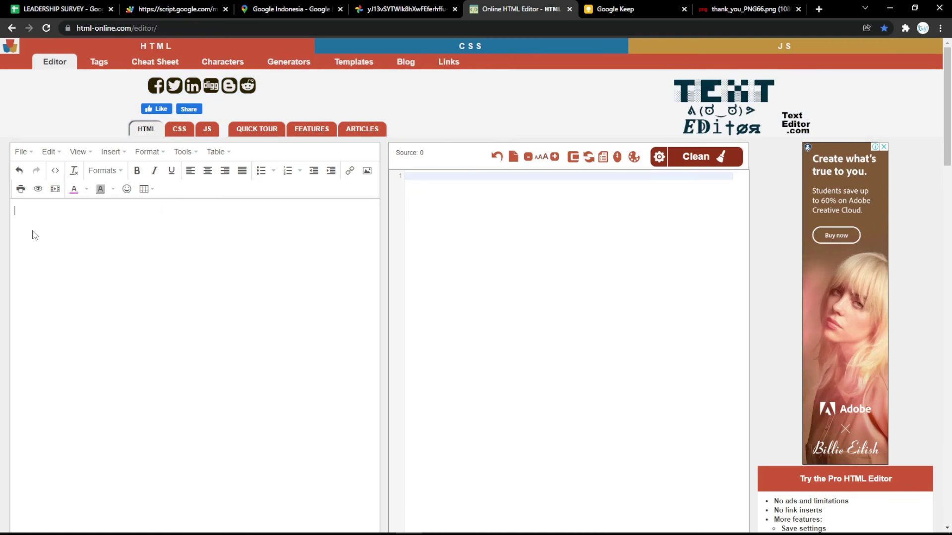
key(ctrl+v)
click(126, 249)
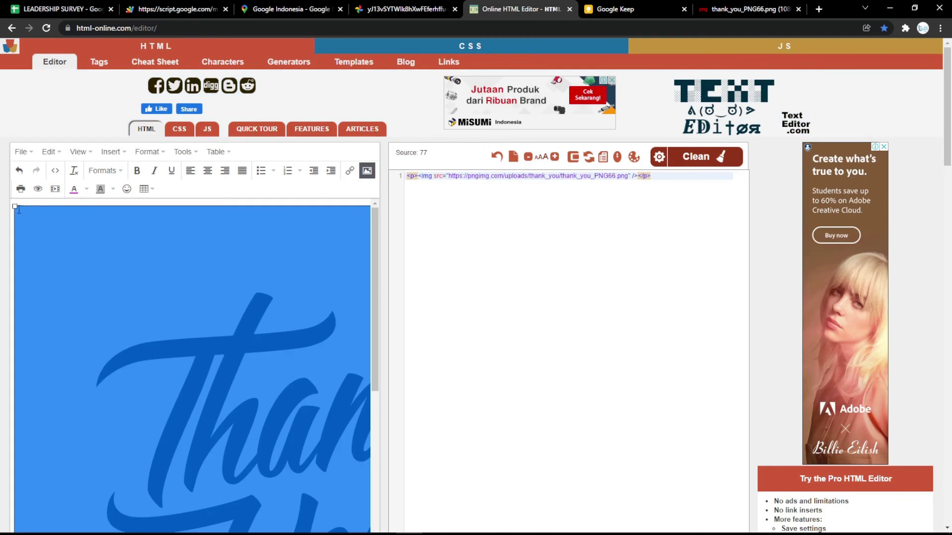
drag(15, 207, 113, 308)
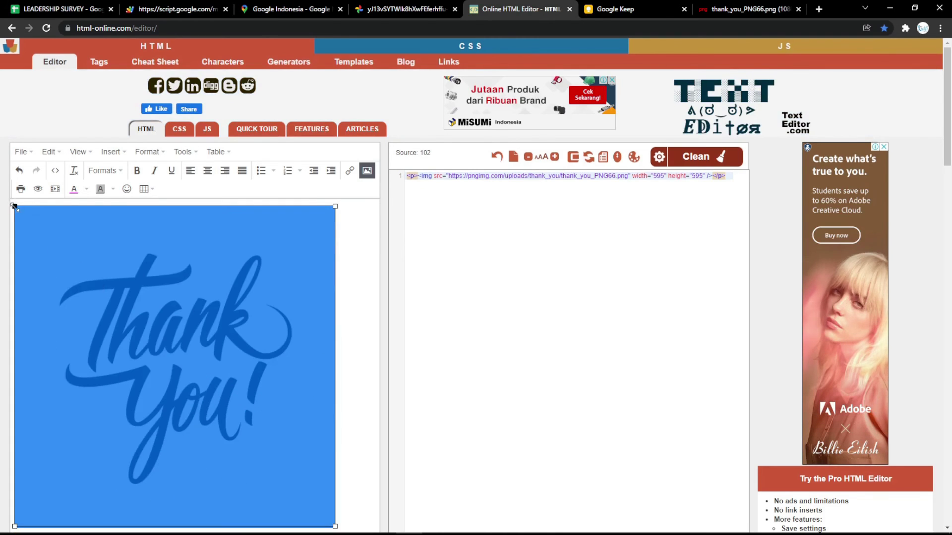
drag(15, 207, 80, 272)
Set the image tag's width and height to 500 in the source and select the tag
click(661, 177)
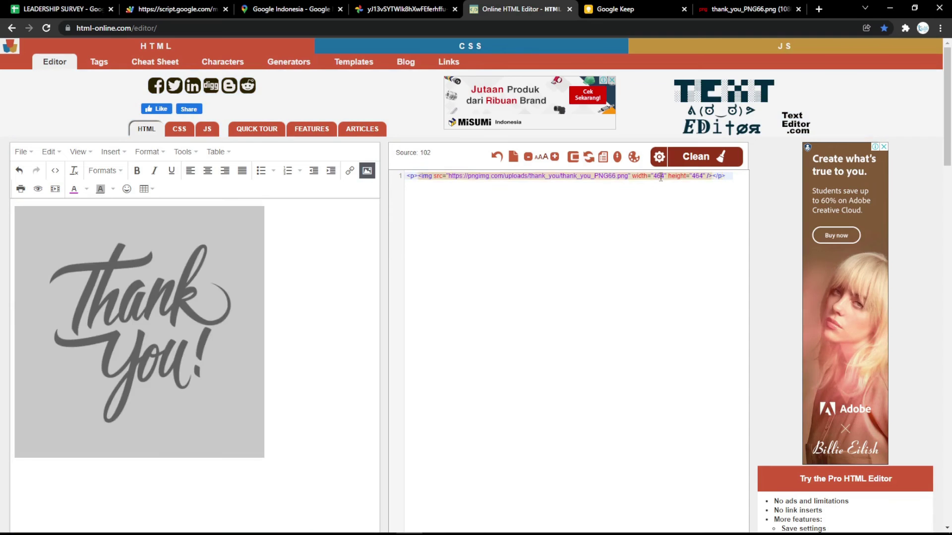
double_click(661, 177)
text(500)
double_click(700, 175)
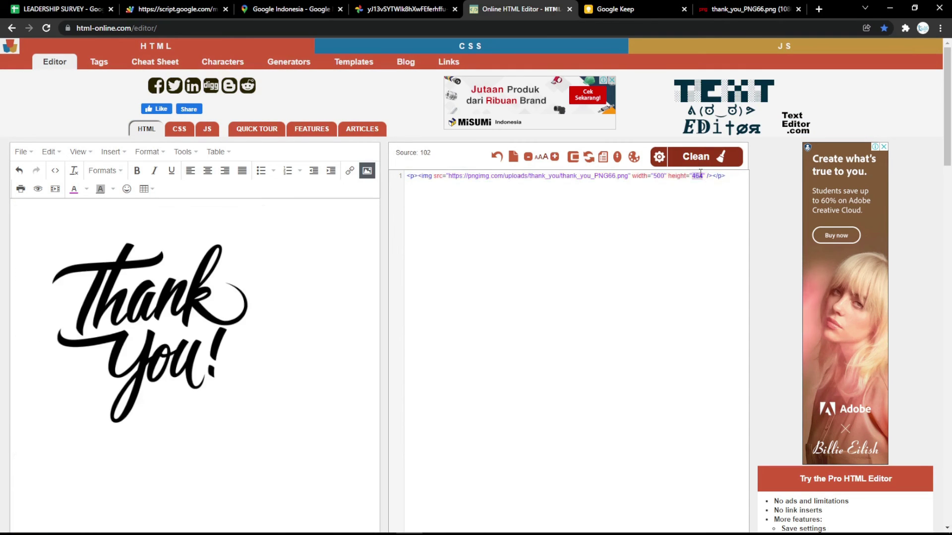
text(500)
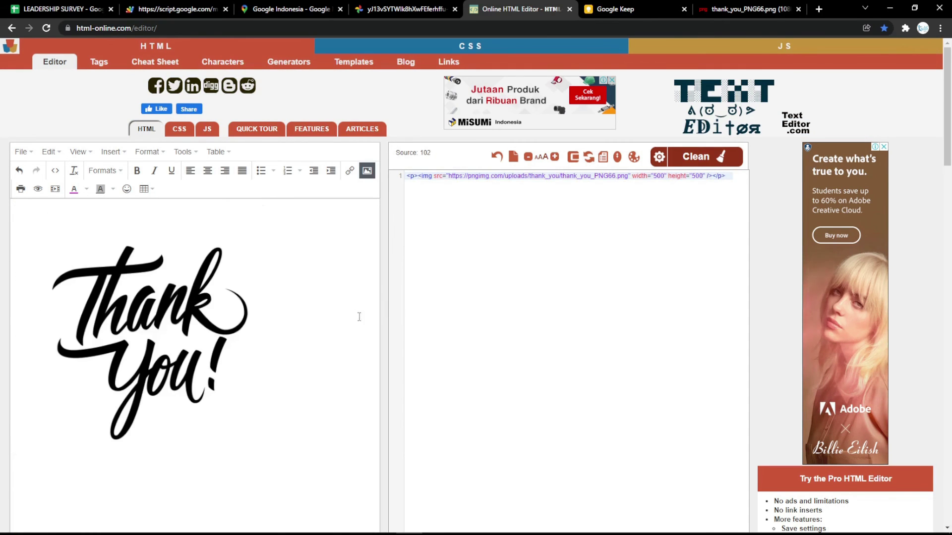
key(ctrl+a)
key(ctrl+c)
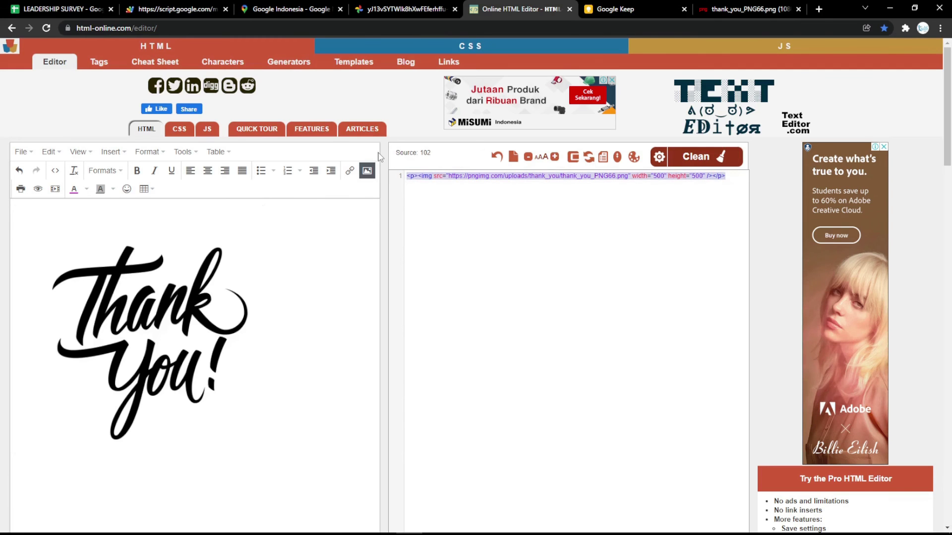
Paste the new image tag over B4's check-mark tag and reload the thank-you page
click(60, 9)
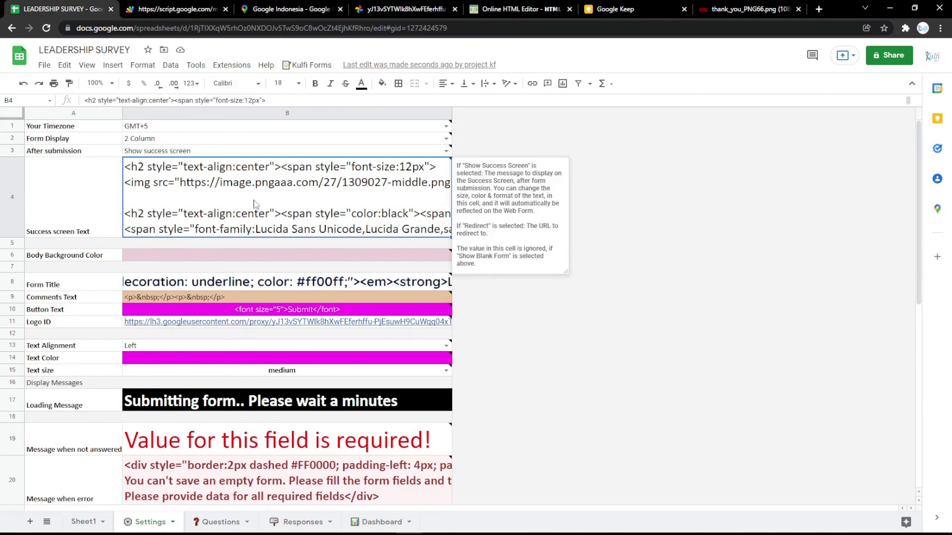
double_click(128, 192)
click(126, 182)
shift+click(655, 182)
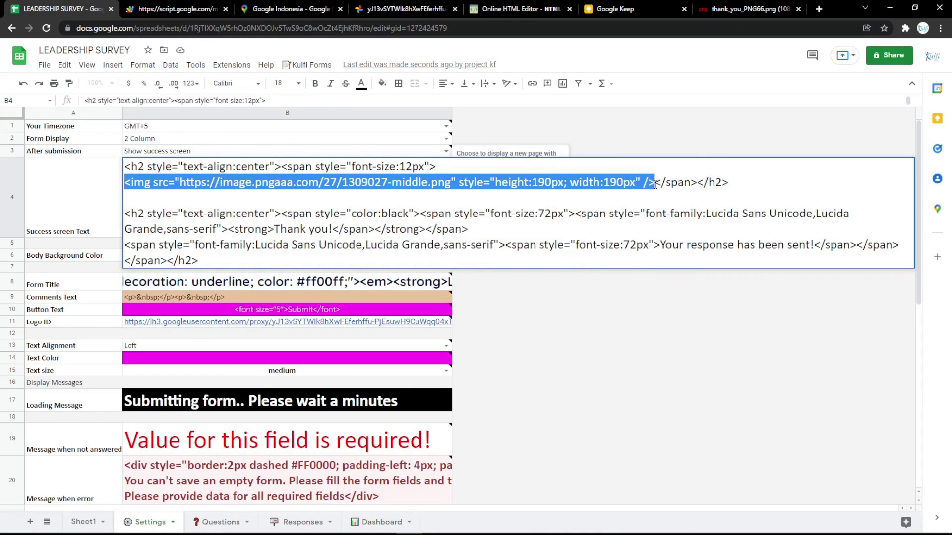
key(ctrl+v)
key(Return)
click(174, 9)
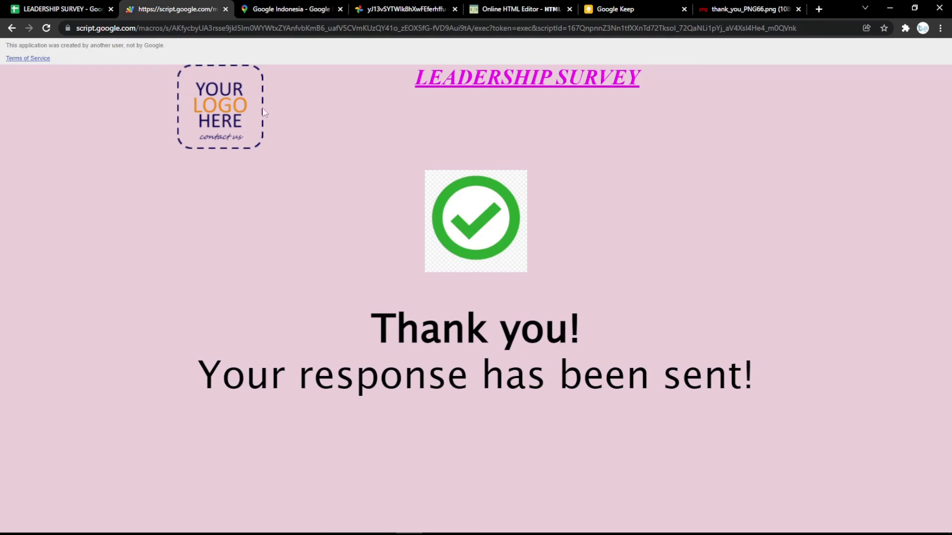
key(F5)
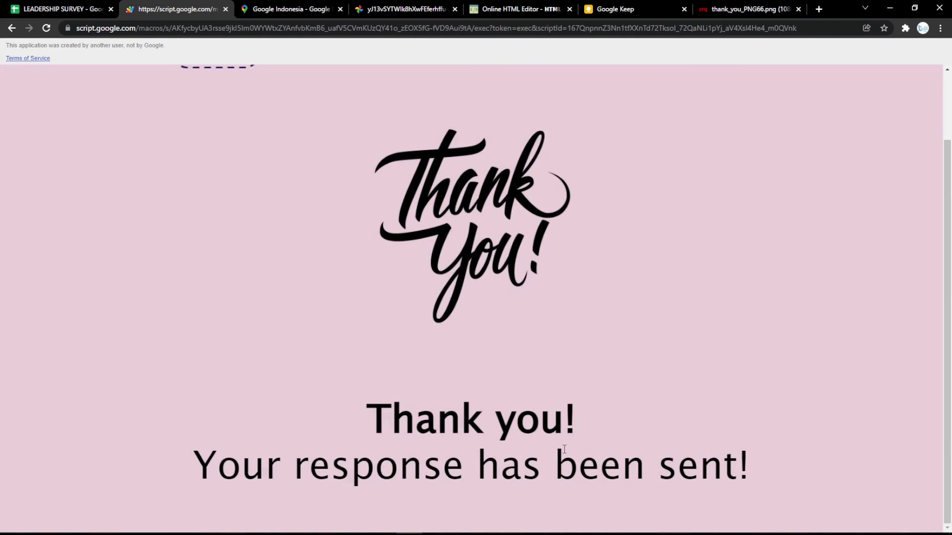